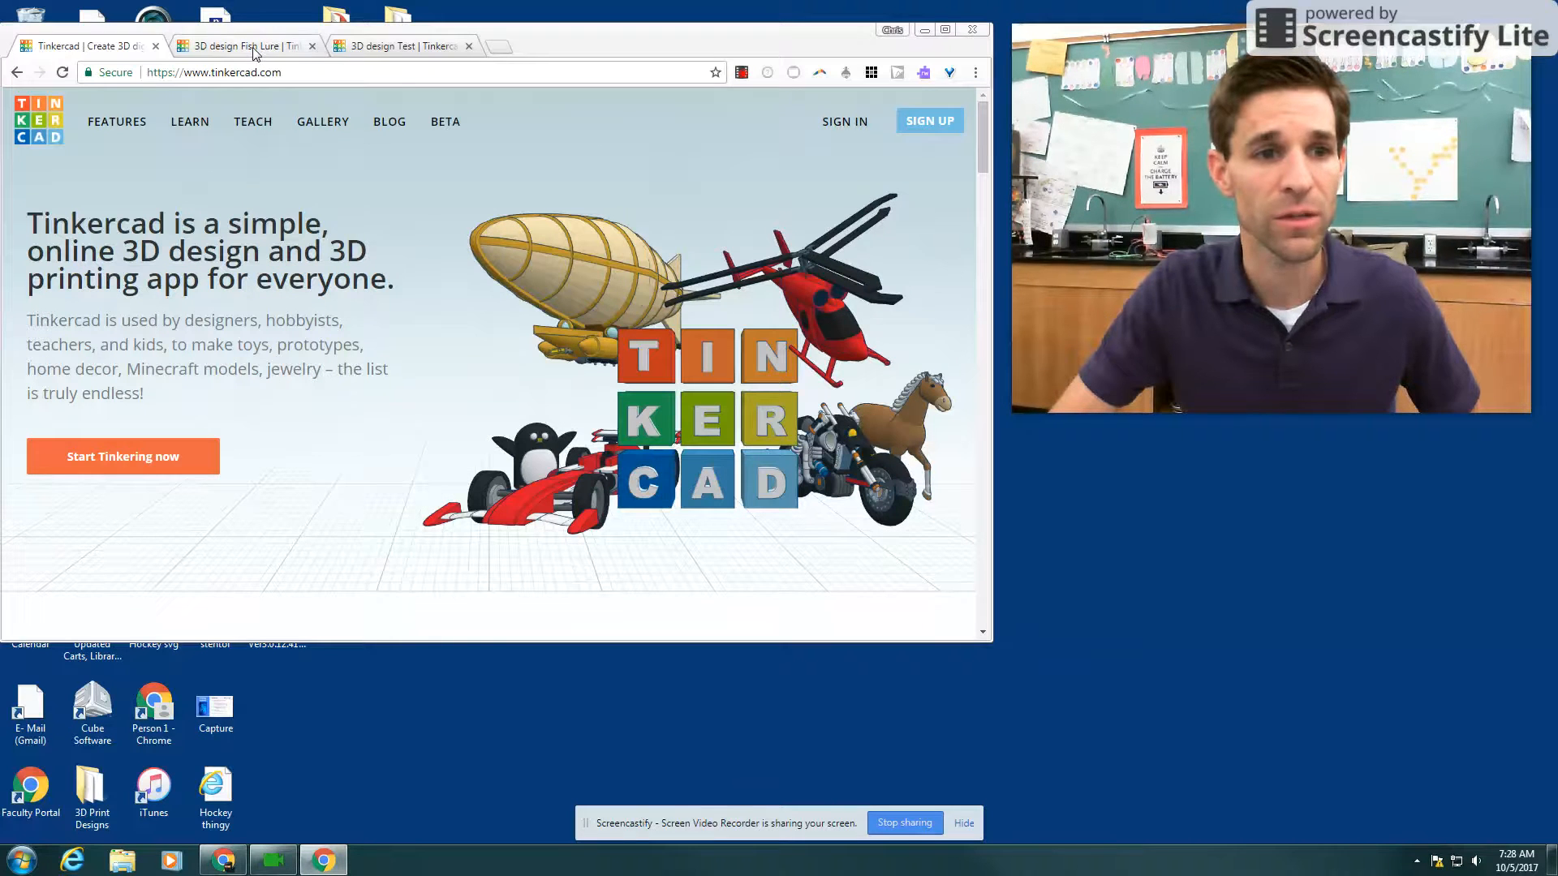
Step: In the Test design, place a solid box with a base of about 55 by 65 mm, make it taller, and position it toward the workplane's back
click(394, 46)
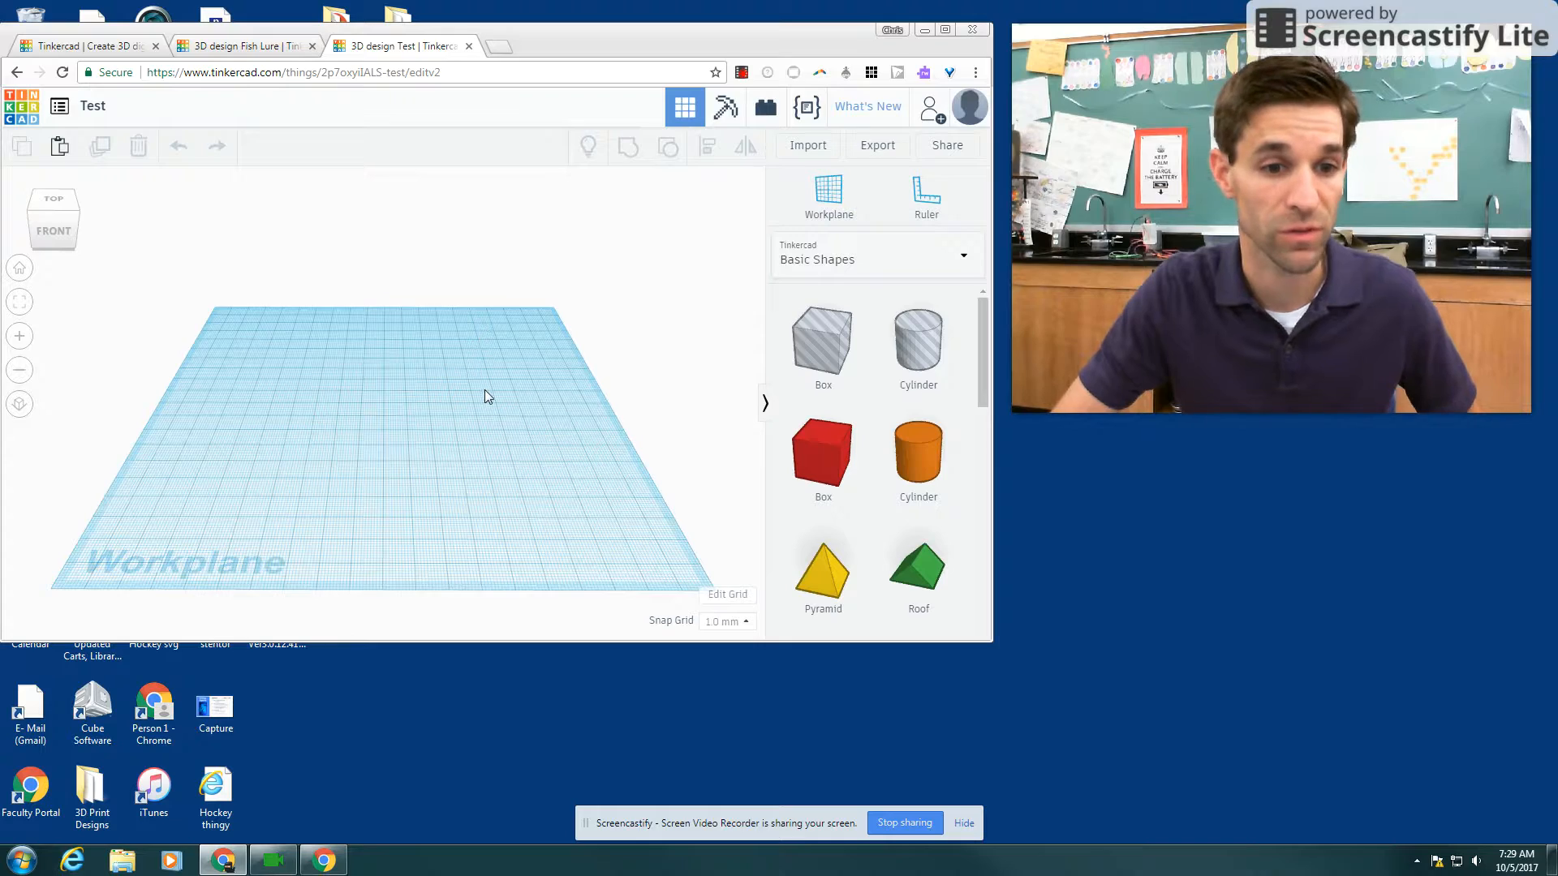
mouse_move(484, 389)
right_down()
mouse_move(485, 354)
mouse_move(480, 405)
mouse_move(490, 387)
mouse_move(452, 358)
mouse_move(452, 386)
mouse_move(349, 442)
mouse_move(470, 465)
mouse_move(496, 413)
right_up()
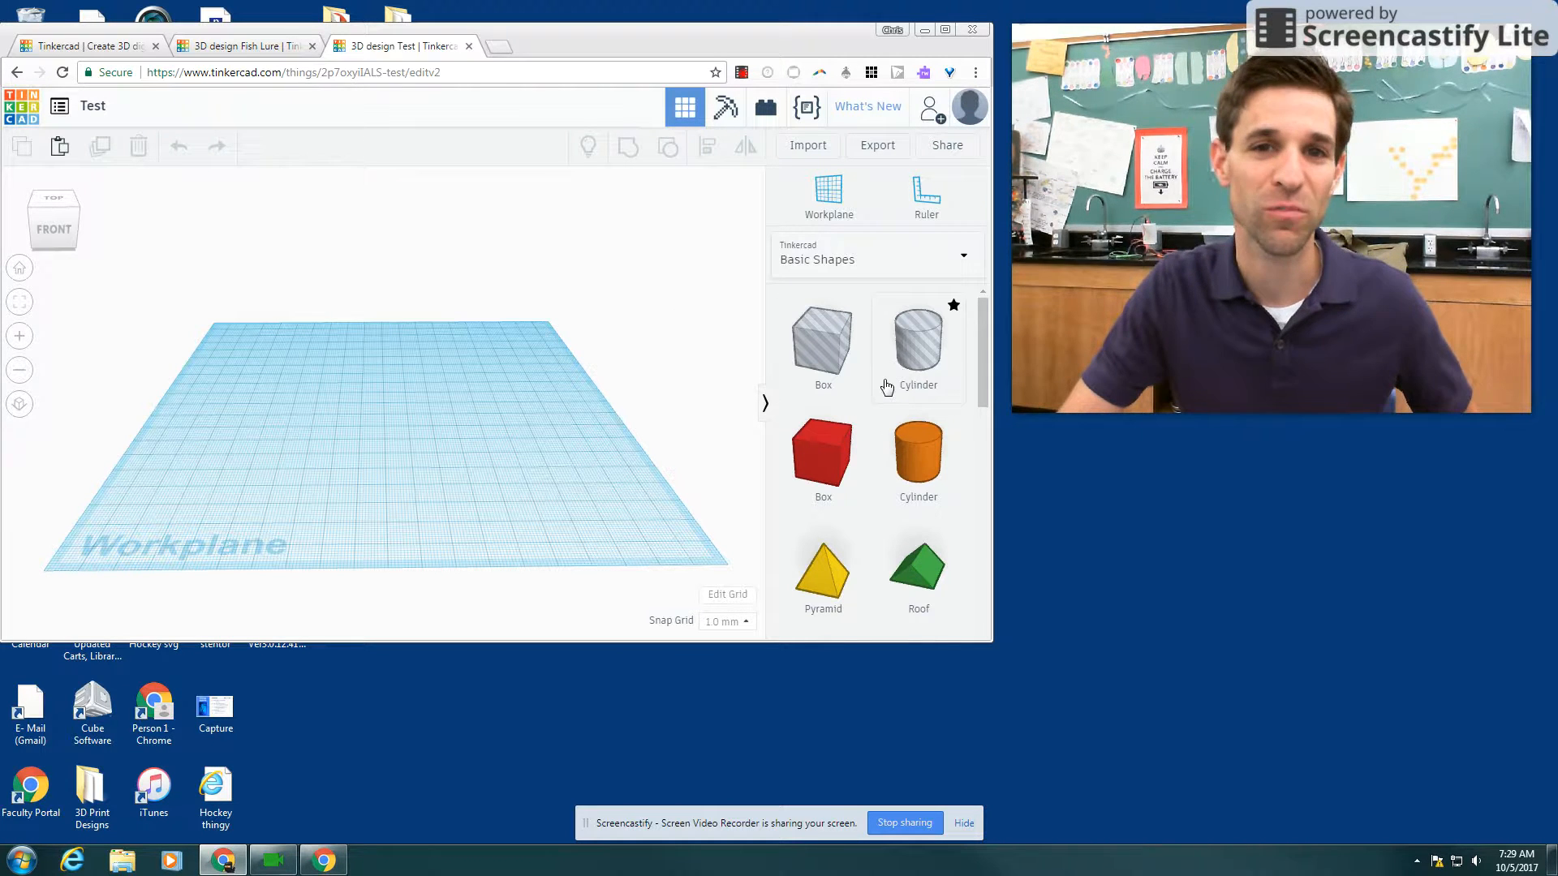
scroll(895, 371, down, 4)
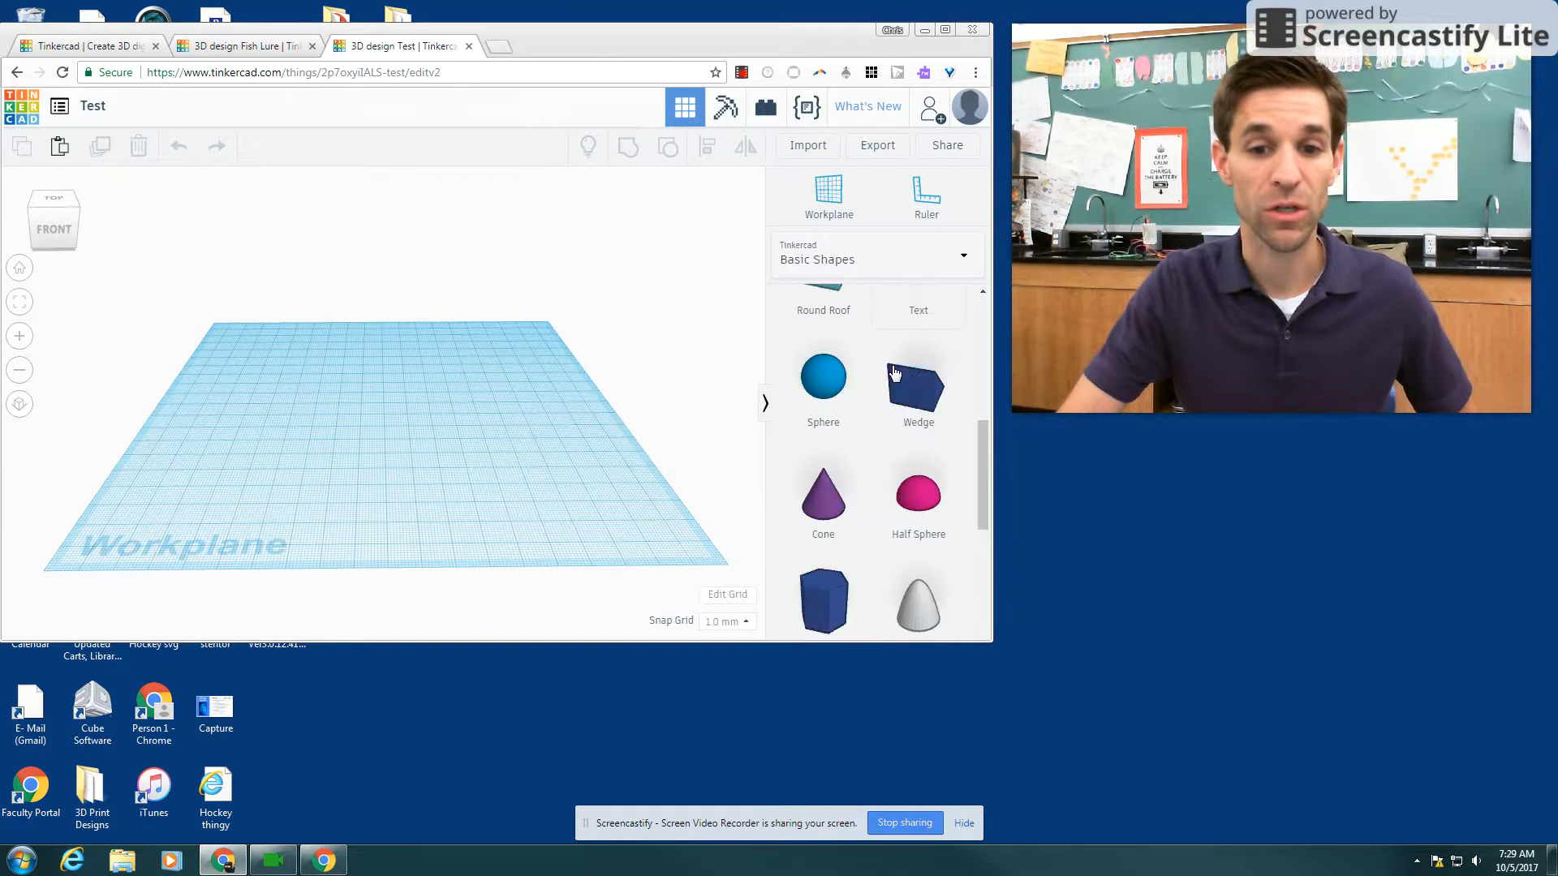
scroll(894, 371, up, 4)
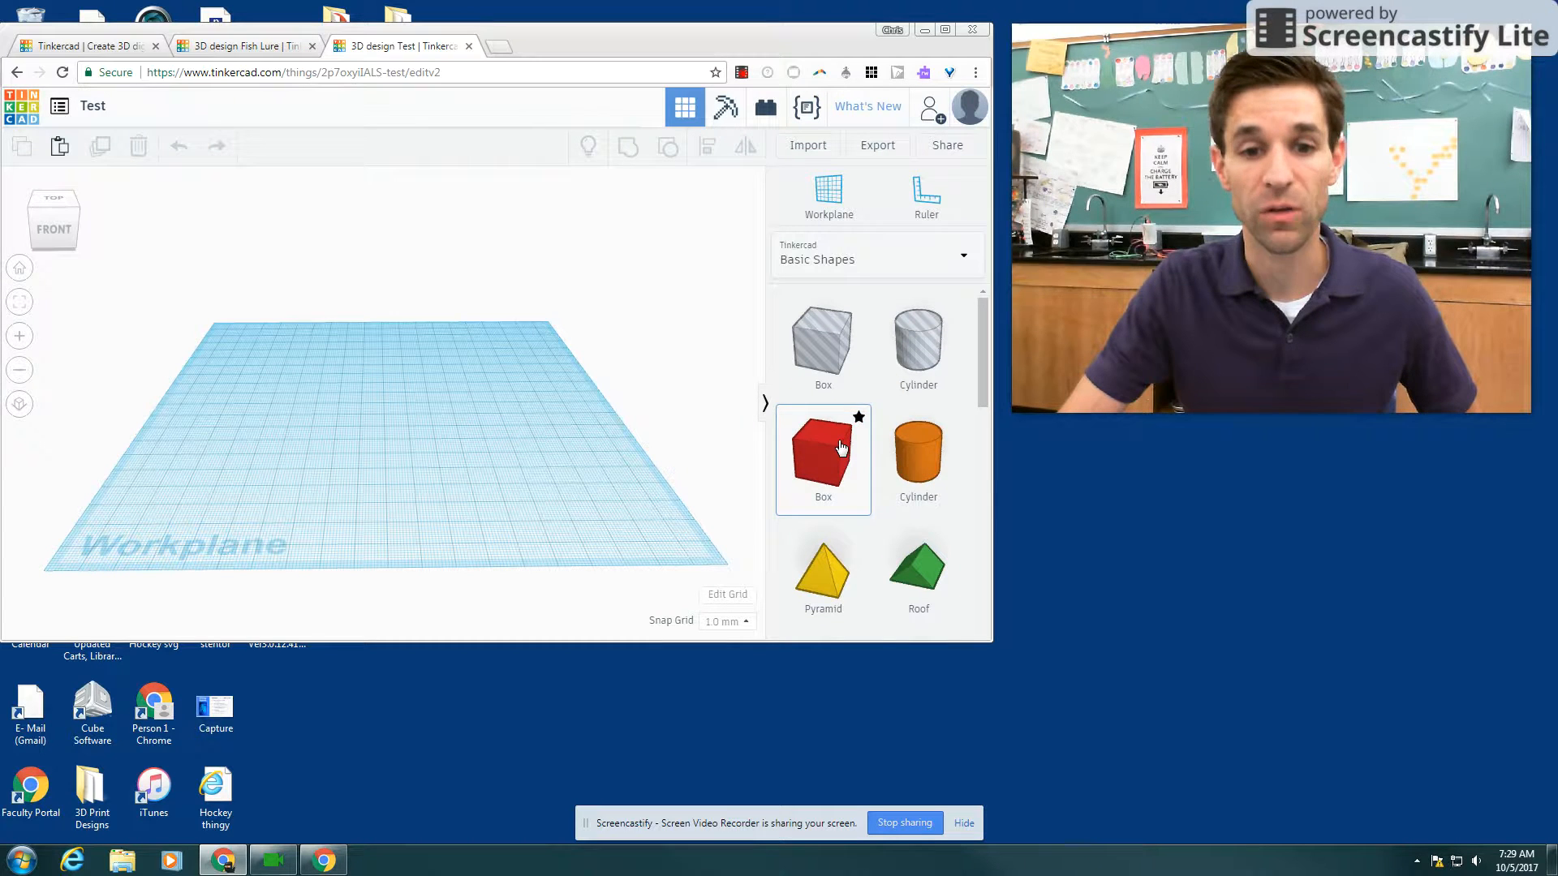
drag(822, 450, 458, 497)
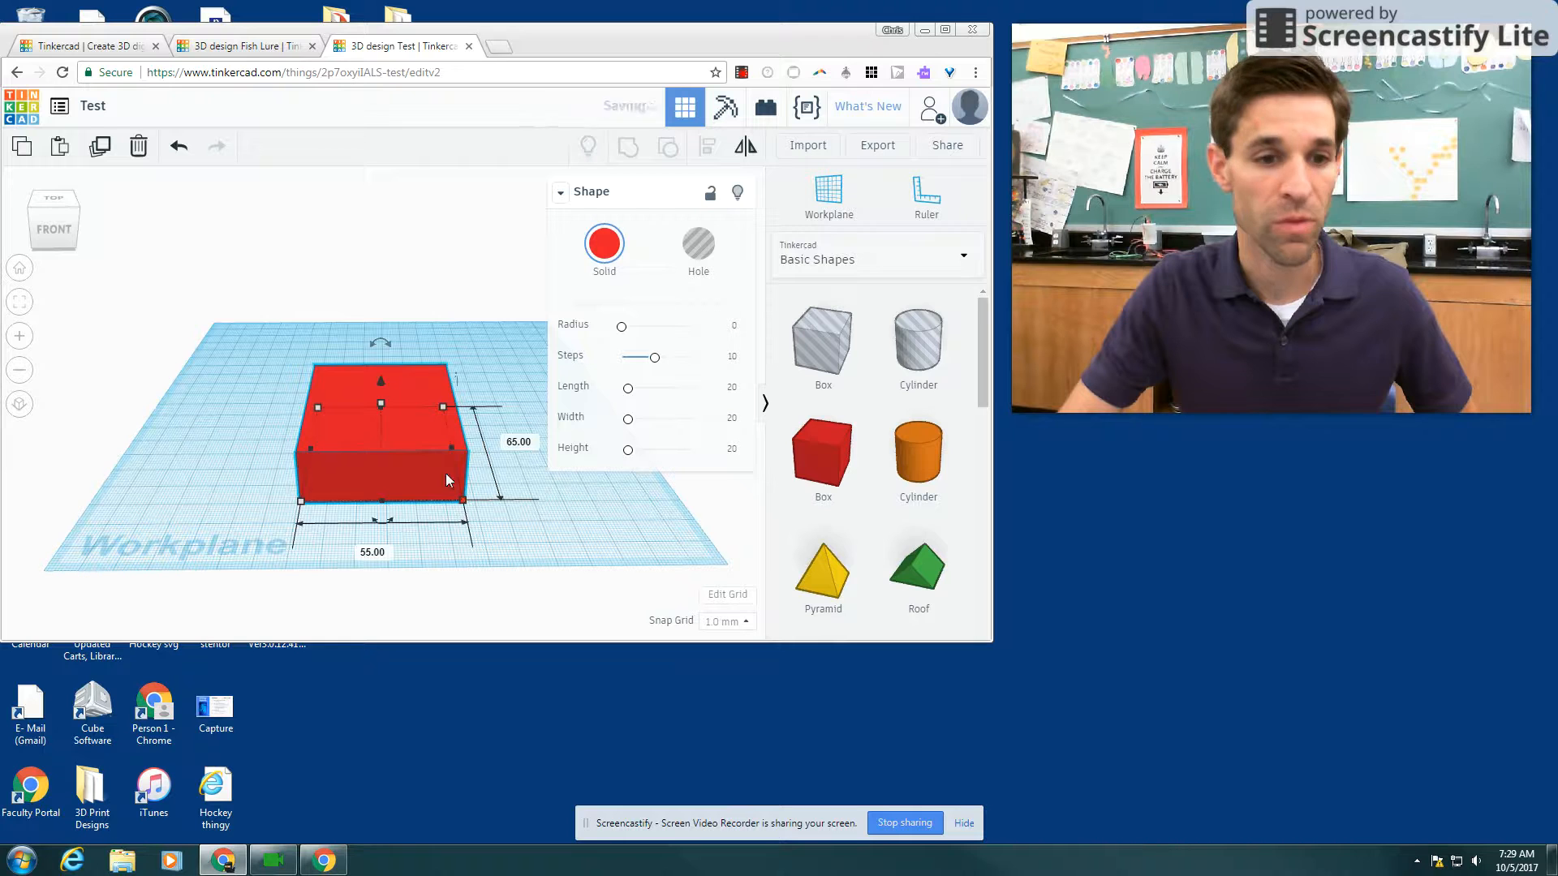
drag(389, 379, 402, 382)
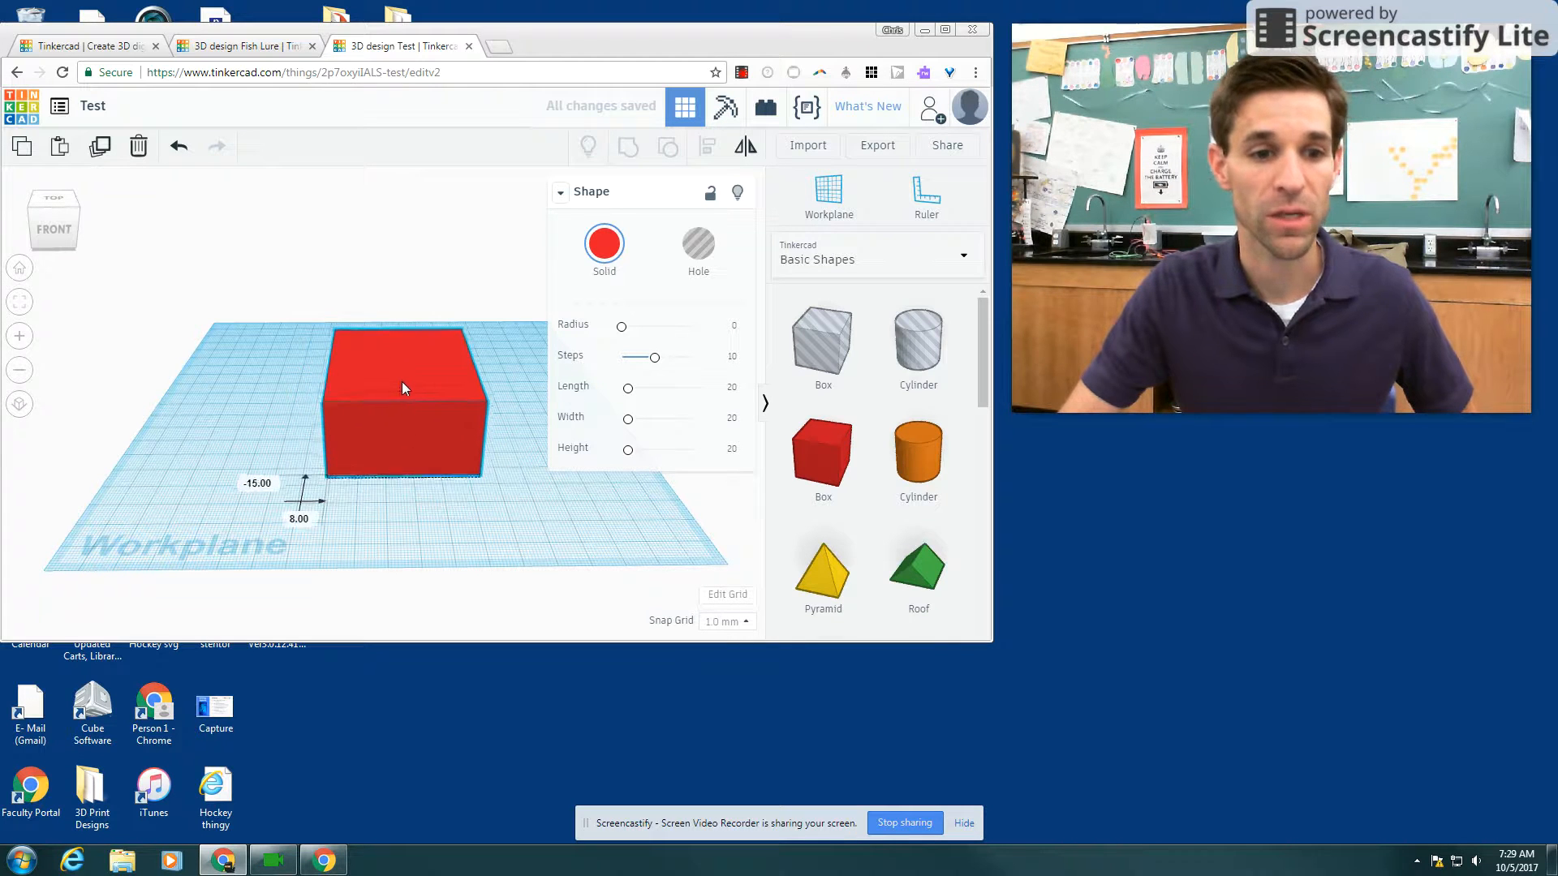
Step: Change the solid box's colour to bright yellow
click(603, 243)
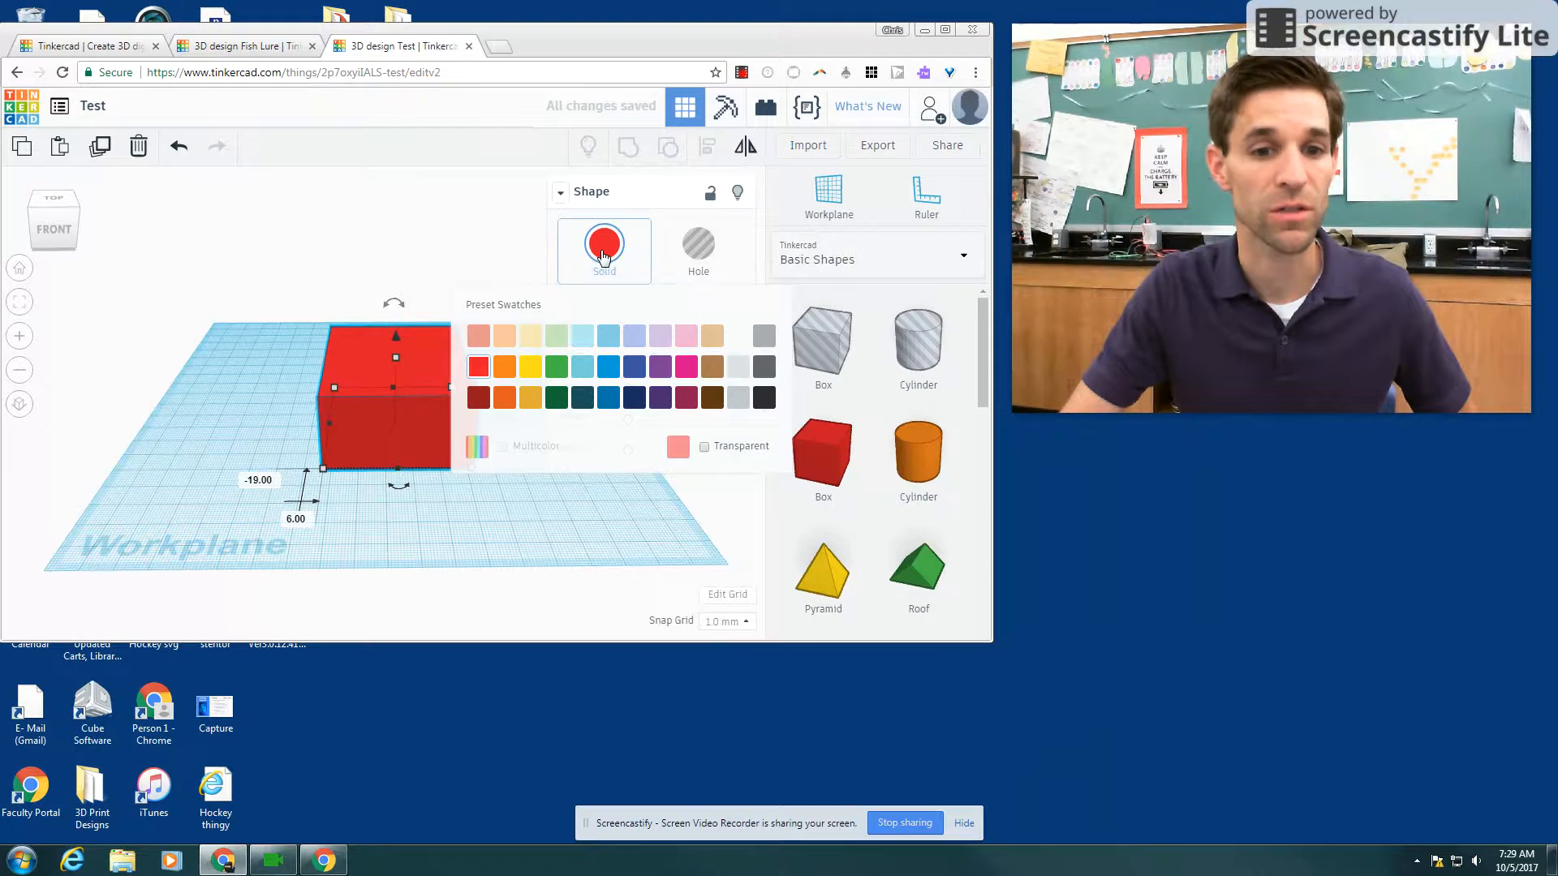
click(530, 366)
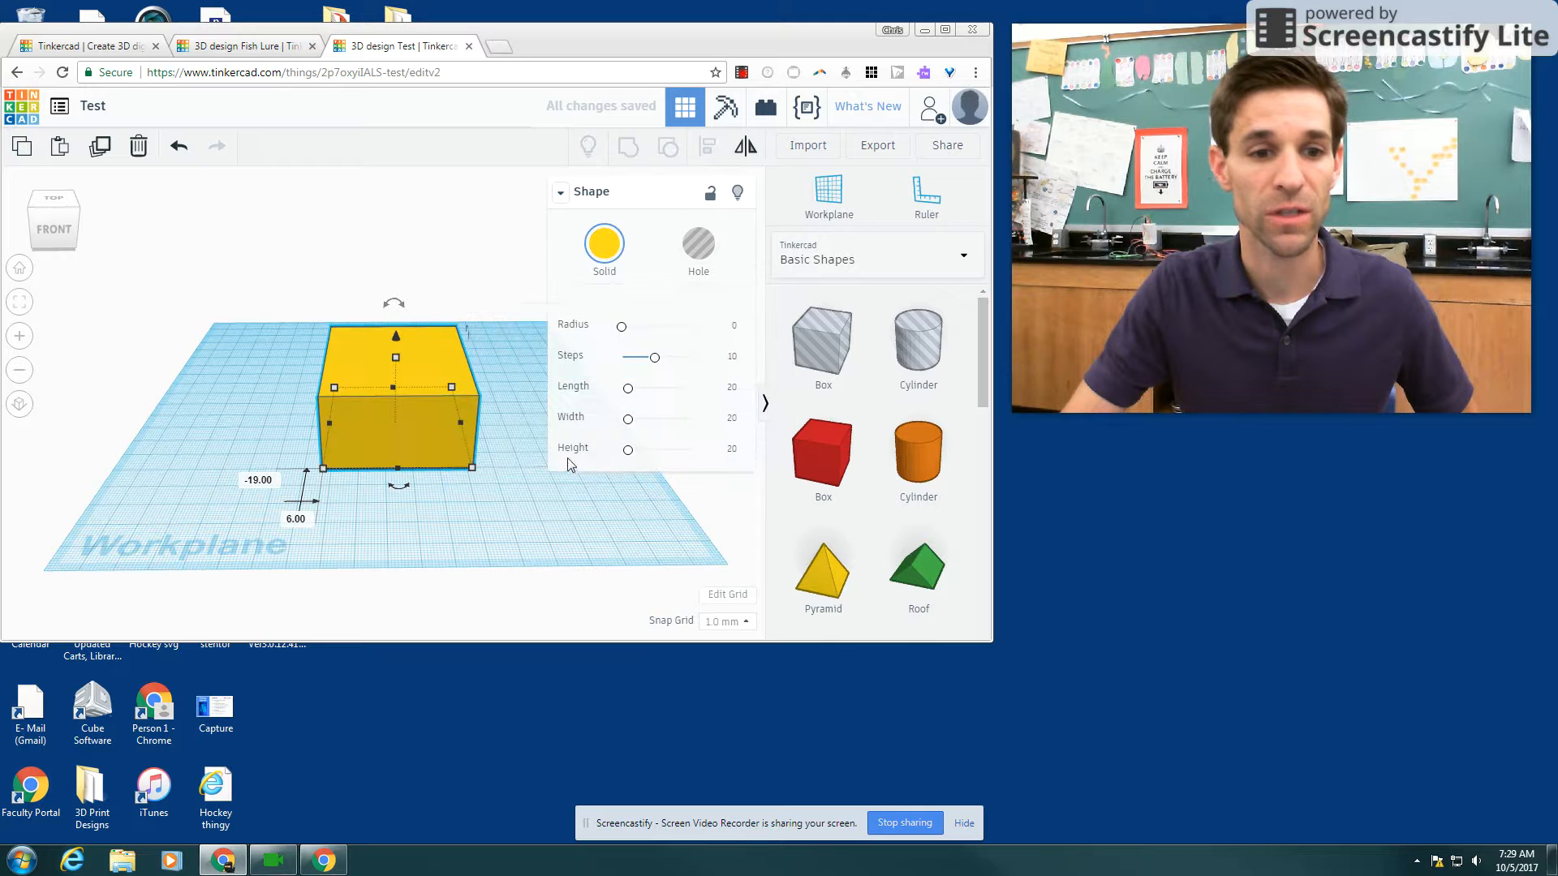
click(532, 469)
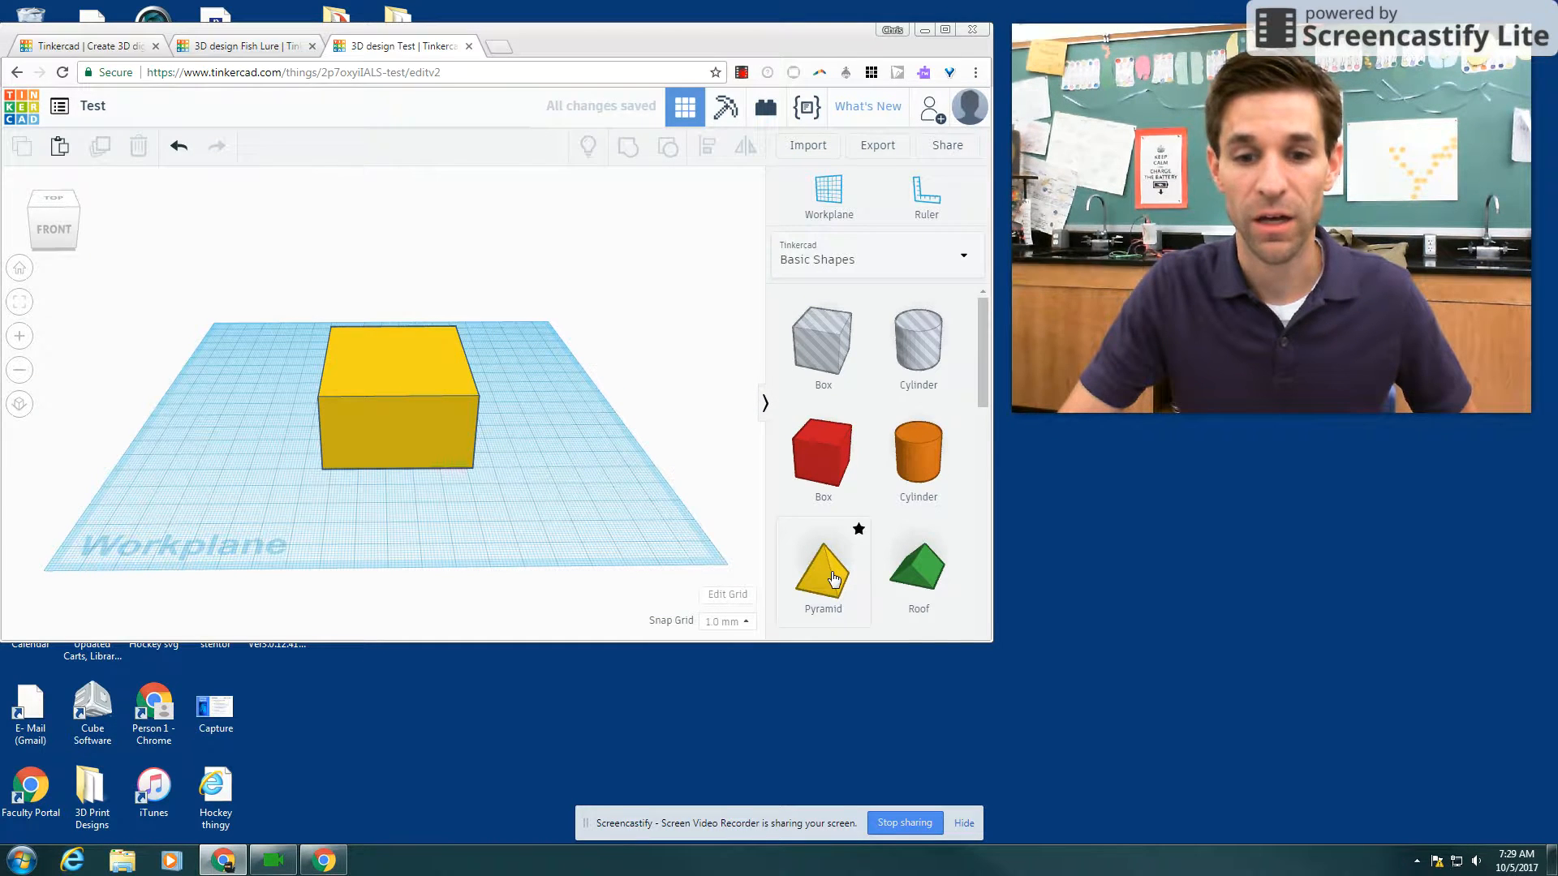
Step: Add a roof shape, enlarge it to about 67 mm deep, and set it on the yellow box, 30 mm above the workplane
drag(915, 572, 507, 479)
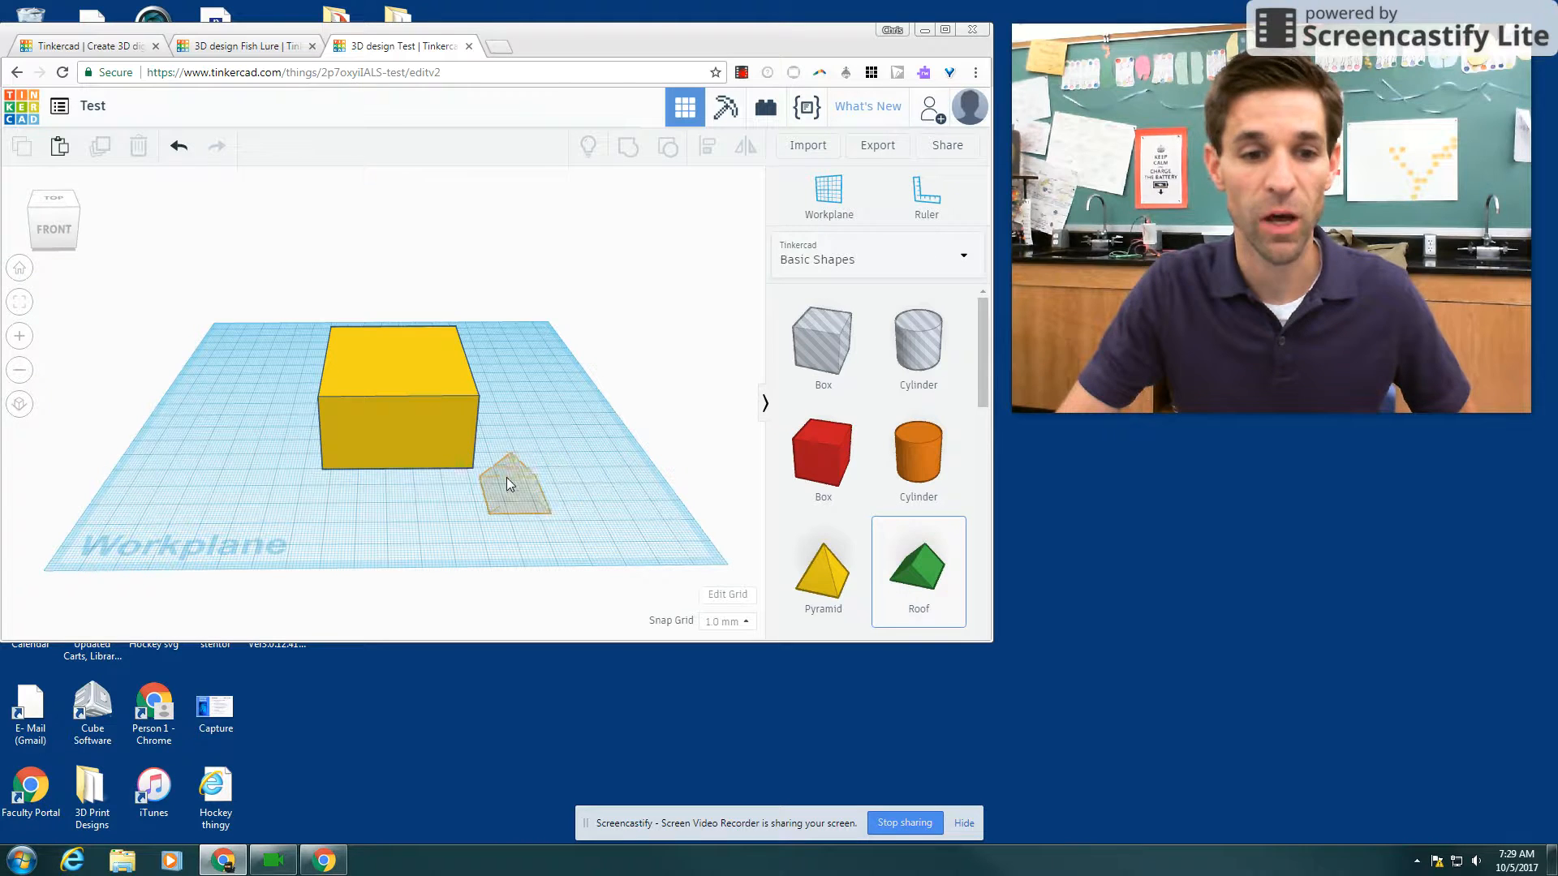
drag(398, 454, 602, 584)
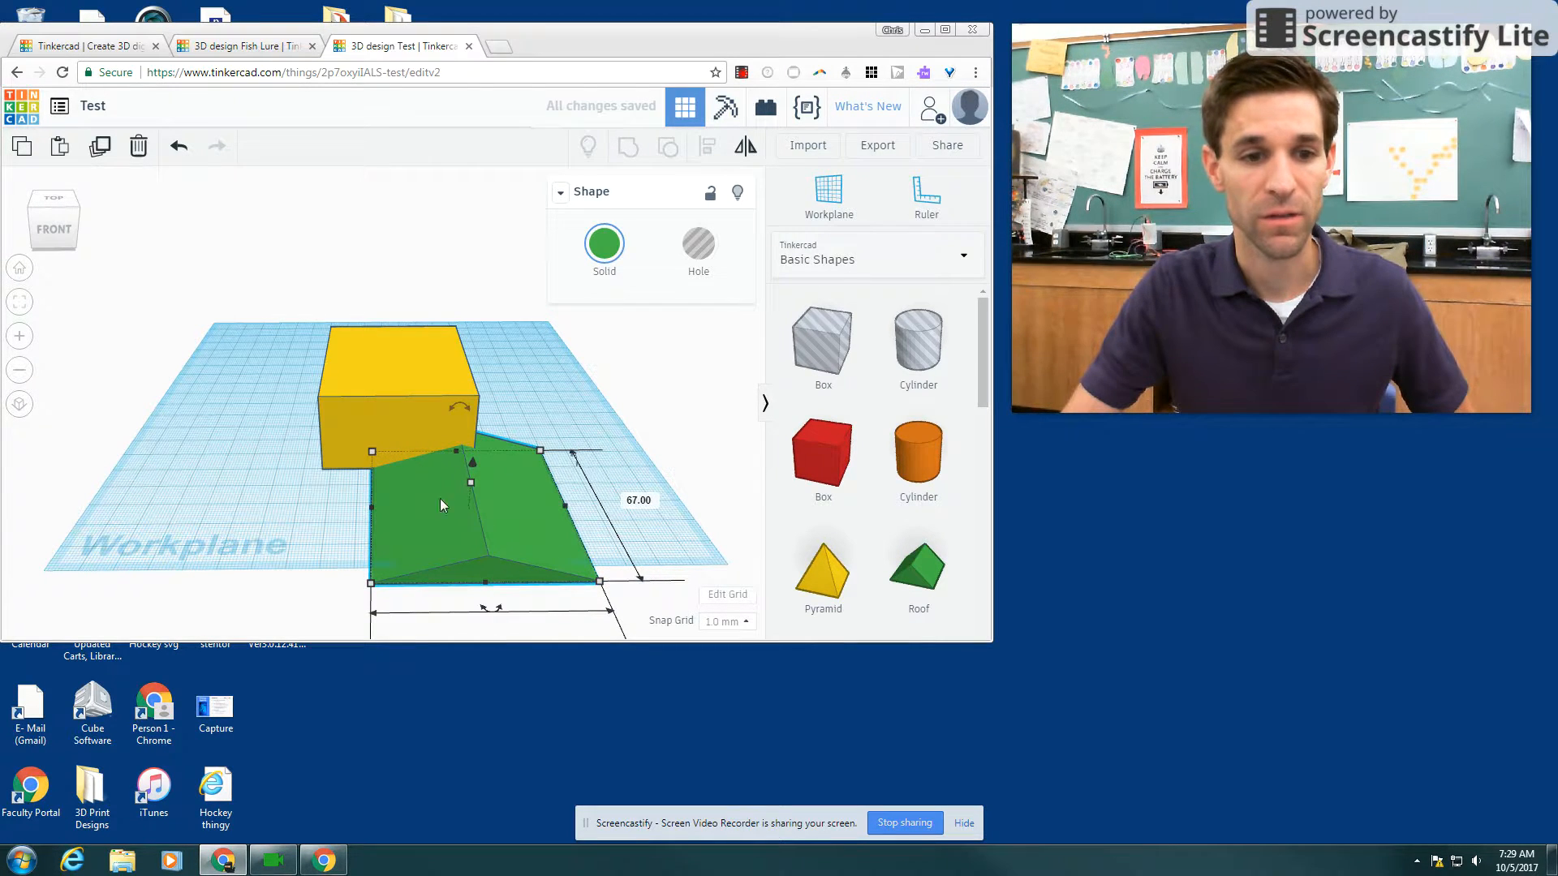
drag(440, 498, 557, 462)
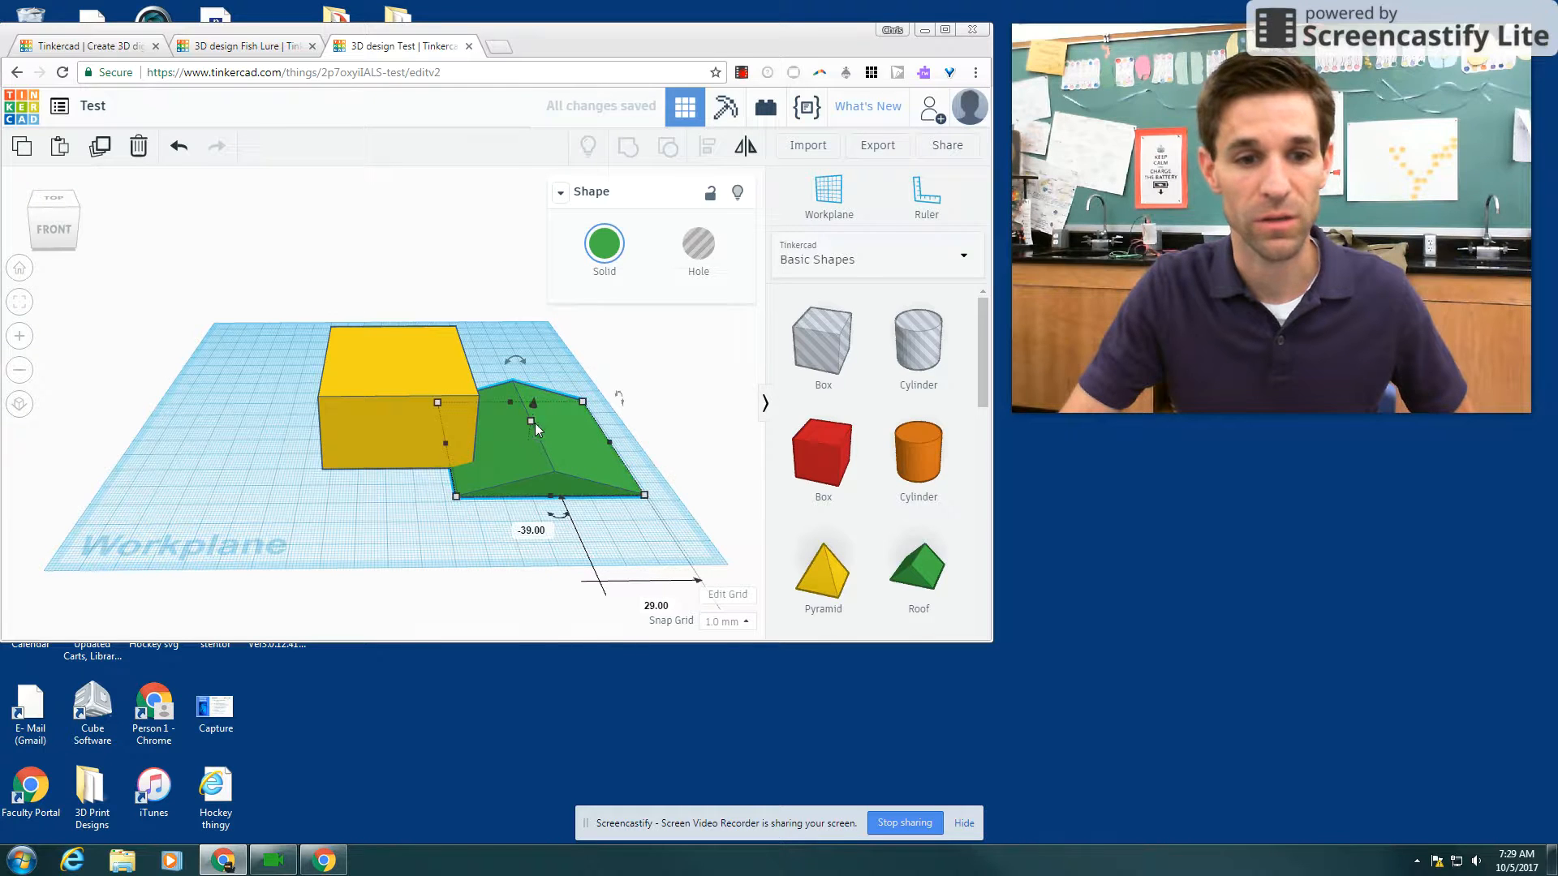
drag(532, 404, 392, 316)
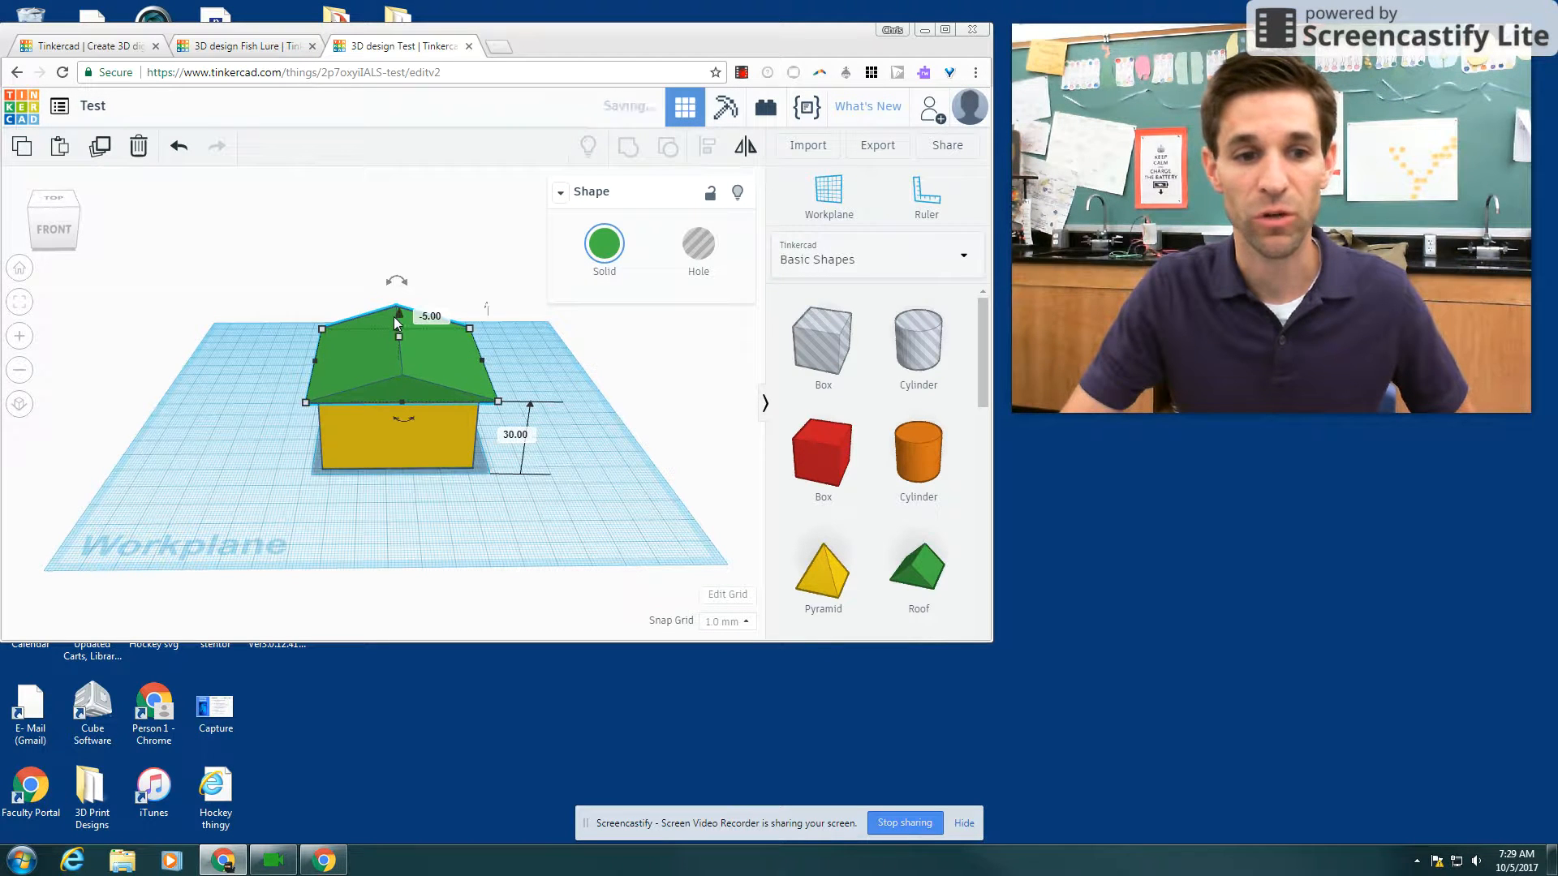
Step: Nudge the roof along the box's depth and sideways so it sits aligned over the box
right_drag(520, 527, 296, 433)
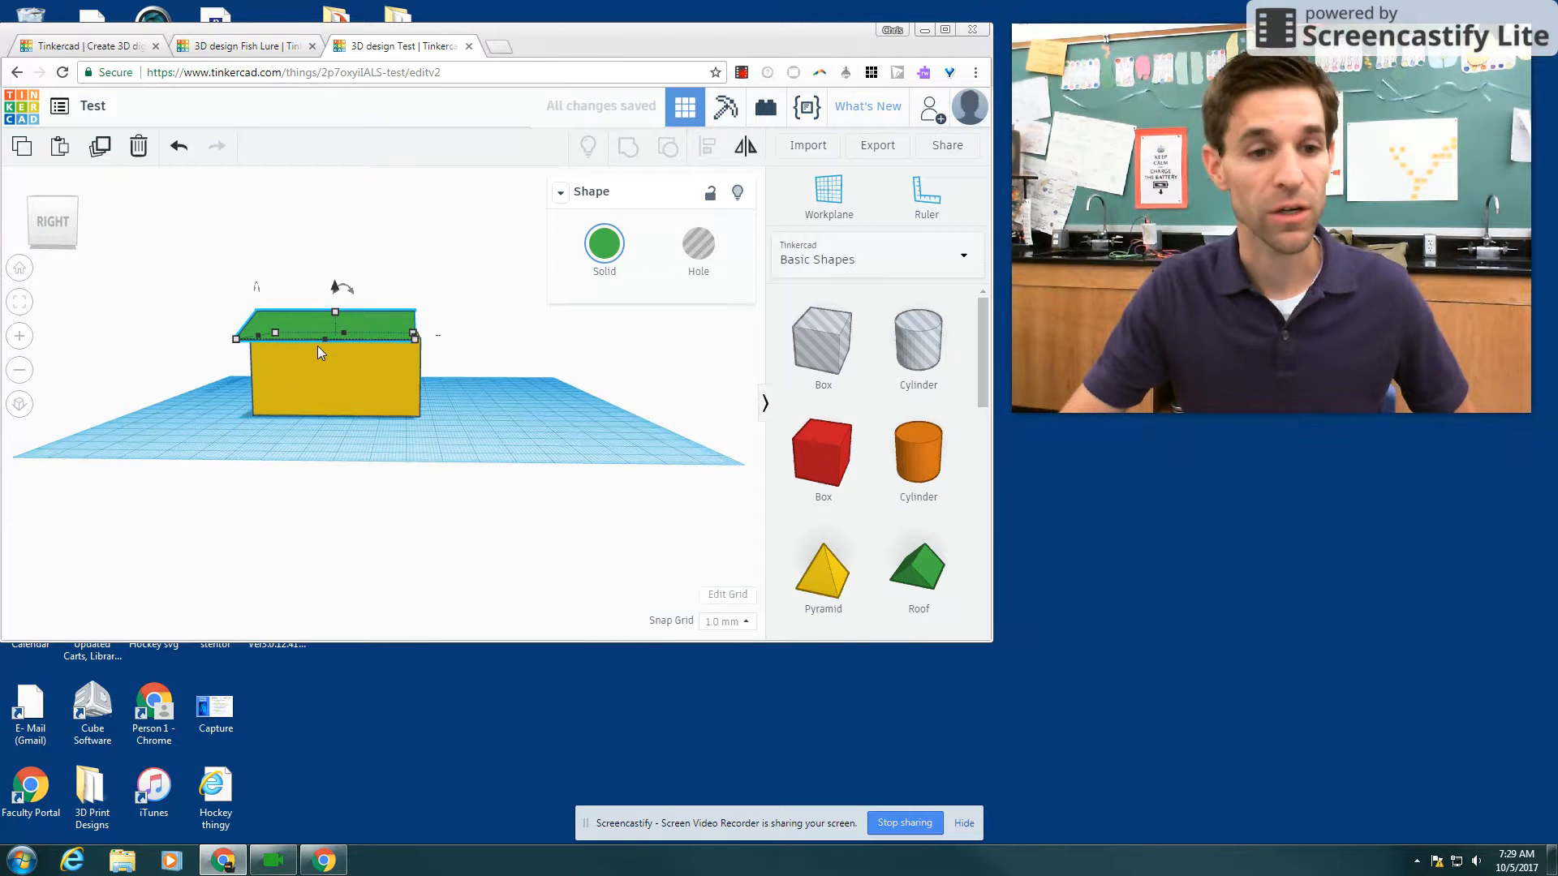
key(Right)
key(Right)
key(Right)
key(Right)
key(Left)
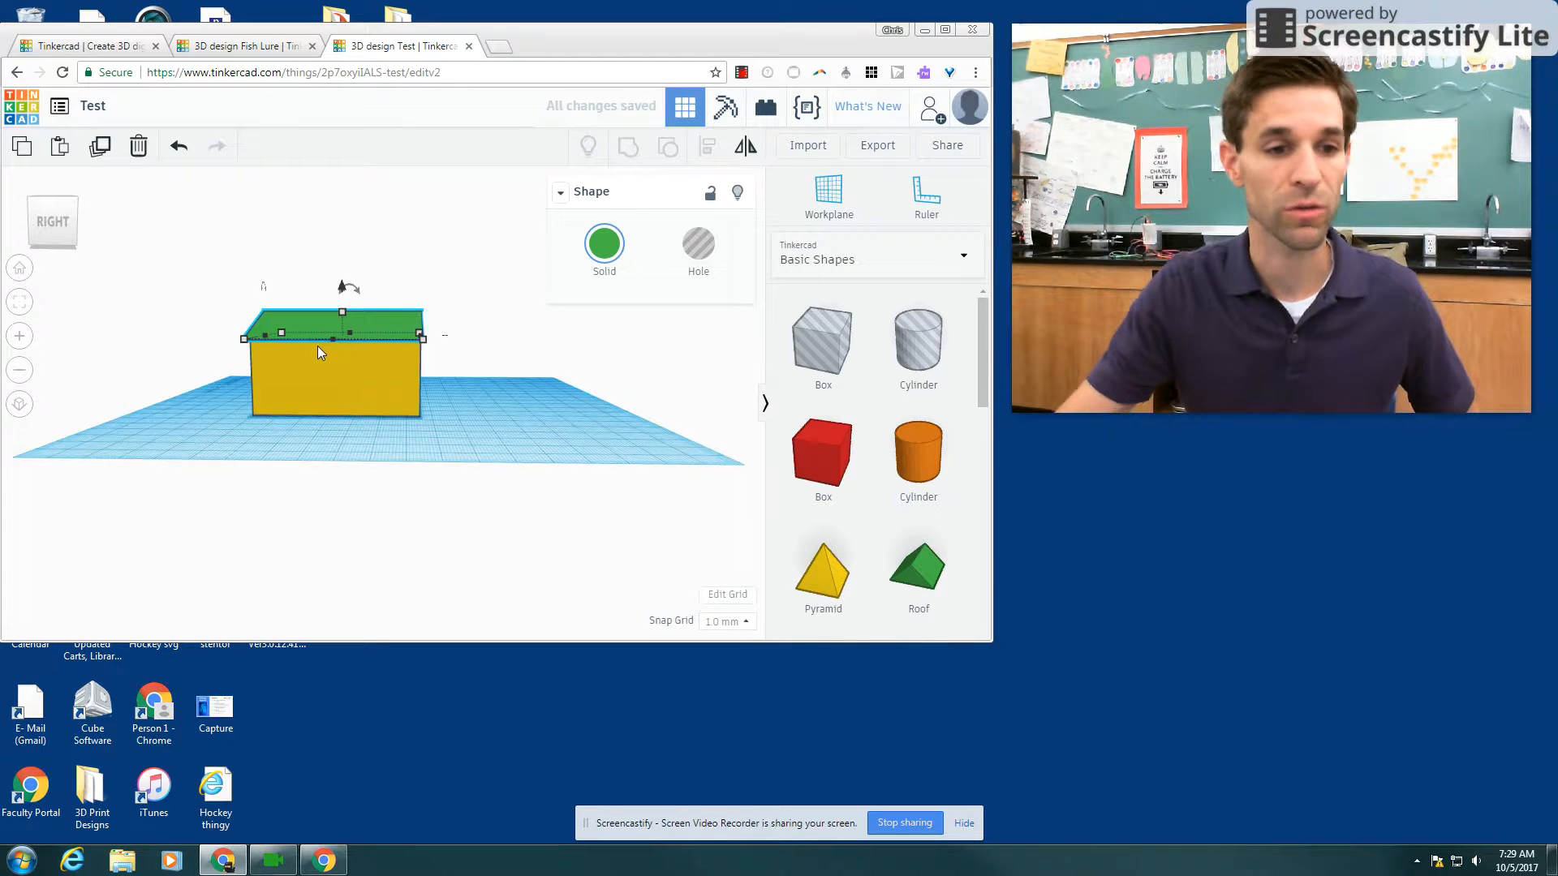
right_drag(247, 412, 444, 405)
key(Left)
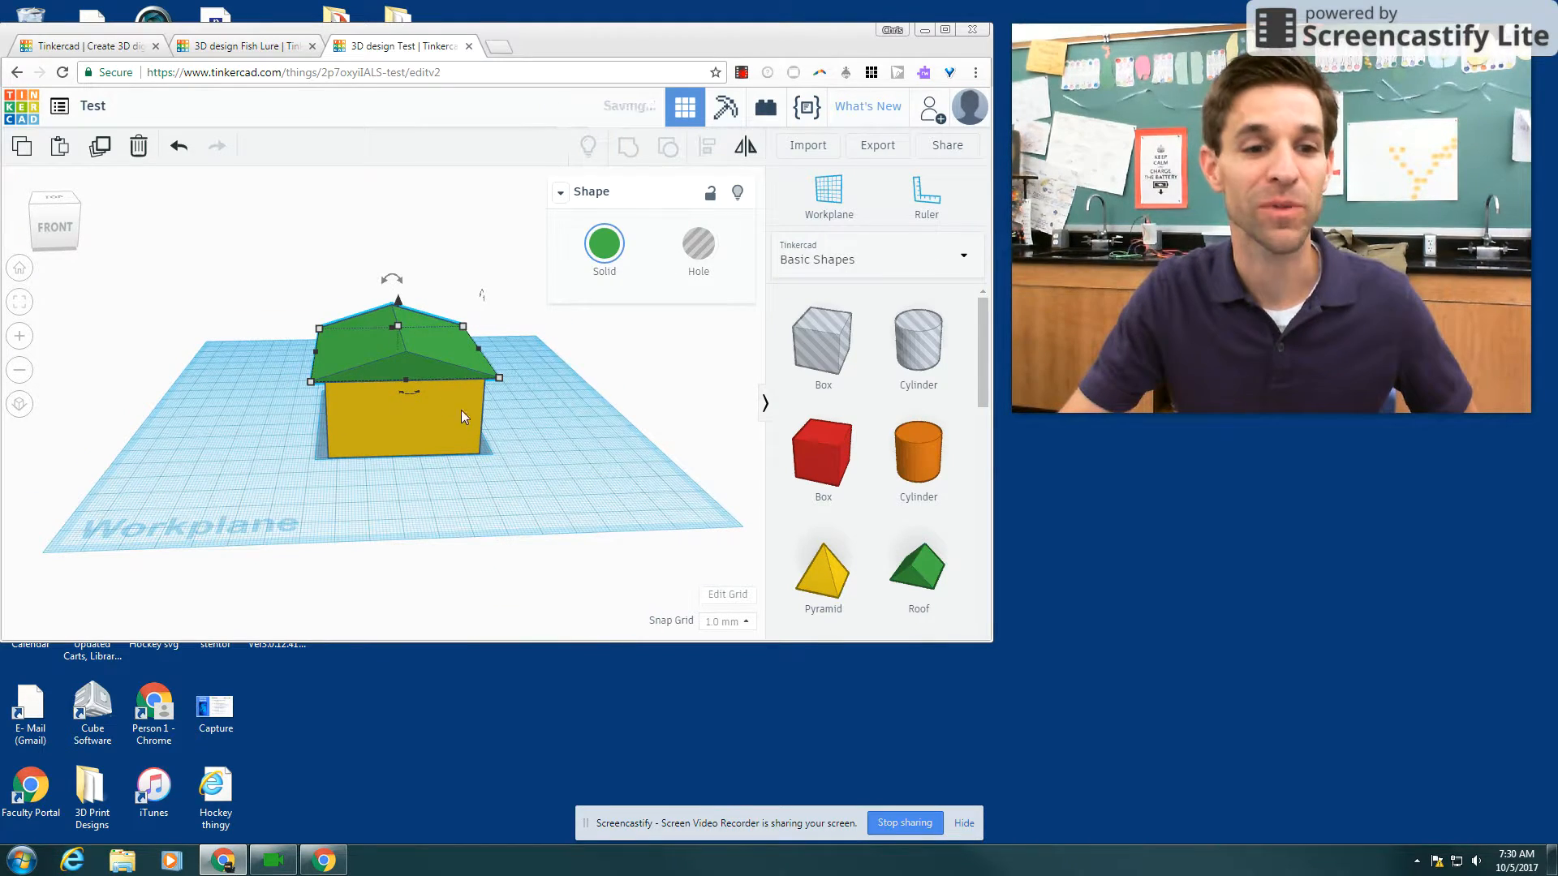
click(509, 451)
Step: Group the yellow box and the green roof into a single house shape
right_drag(509, 451, 392, 456)
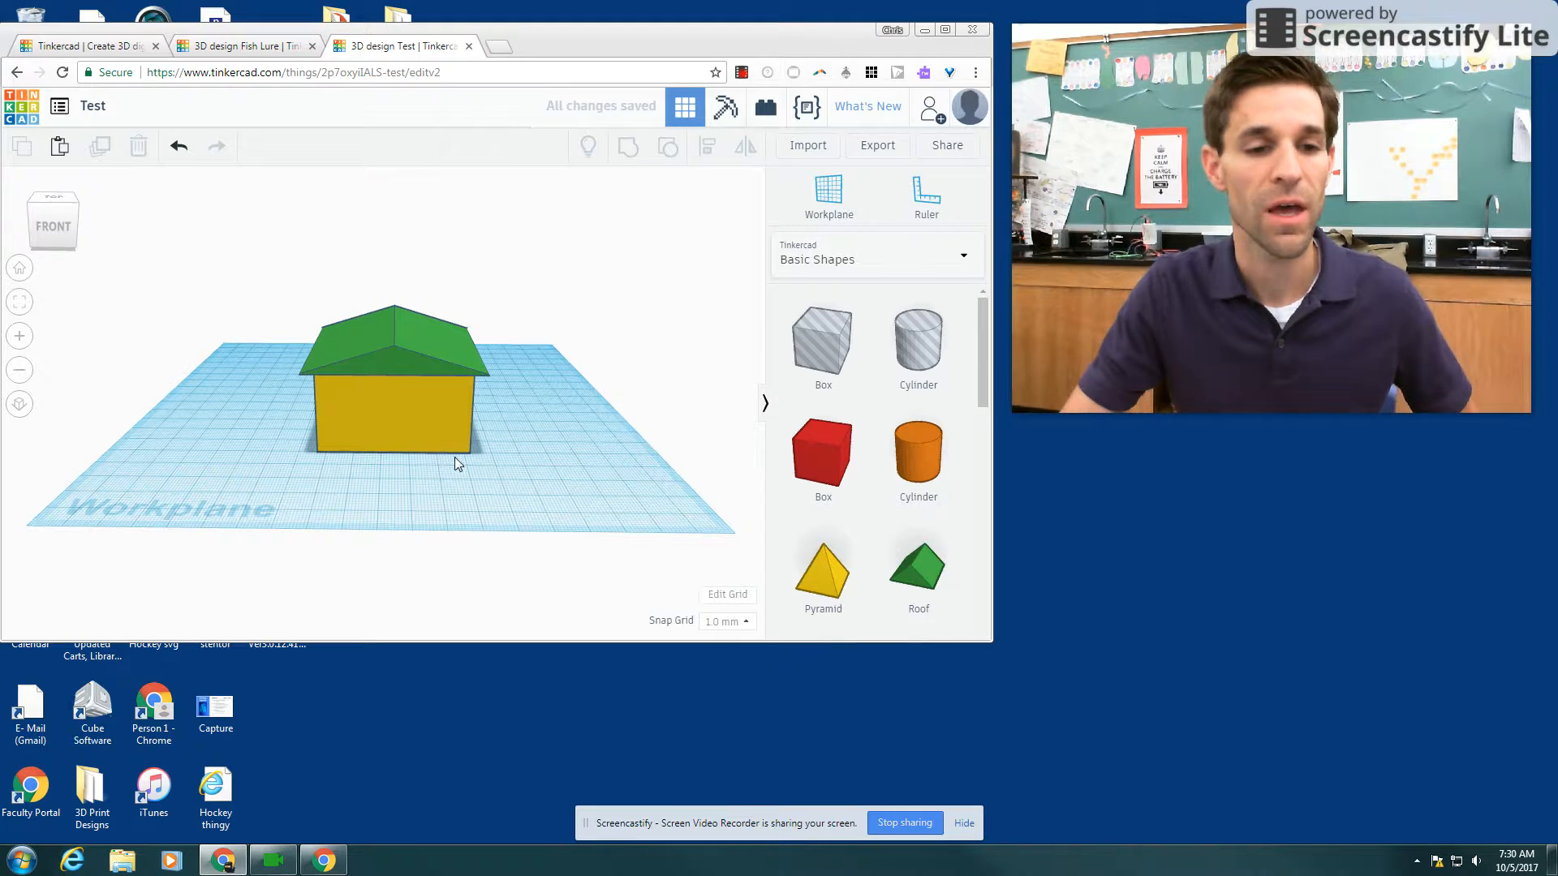
drag(294, 272, 492, 467)
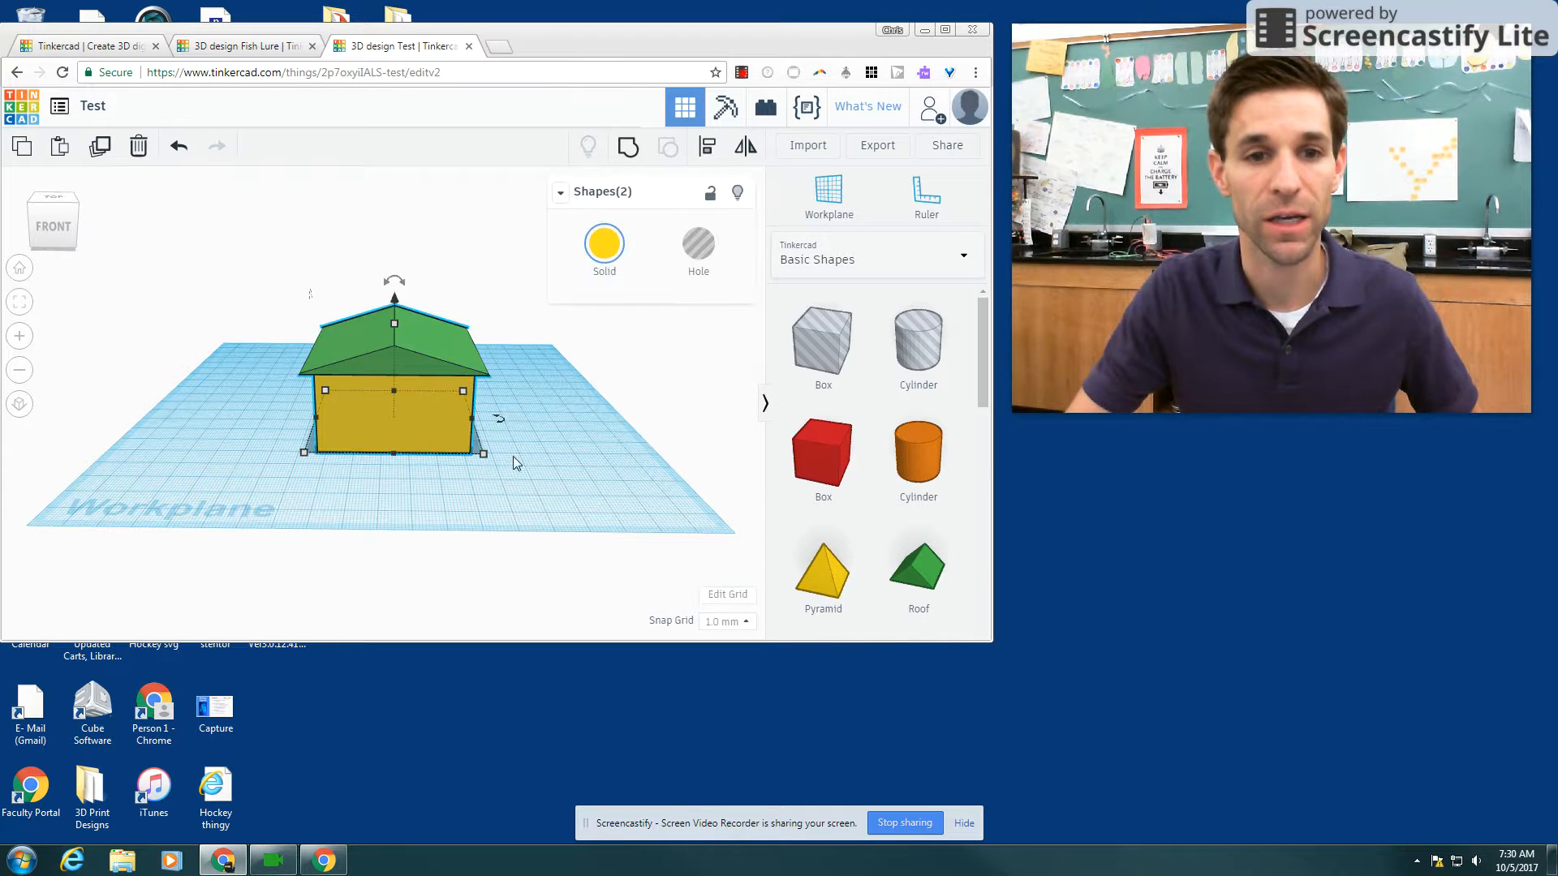
click(627, 146)
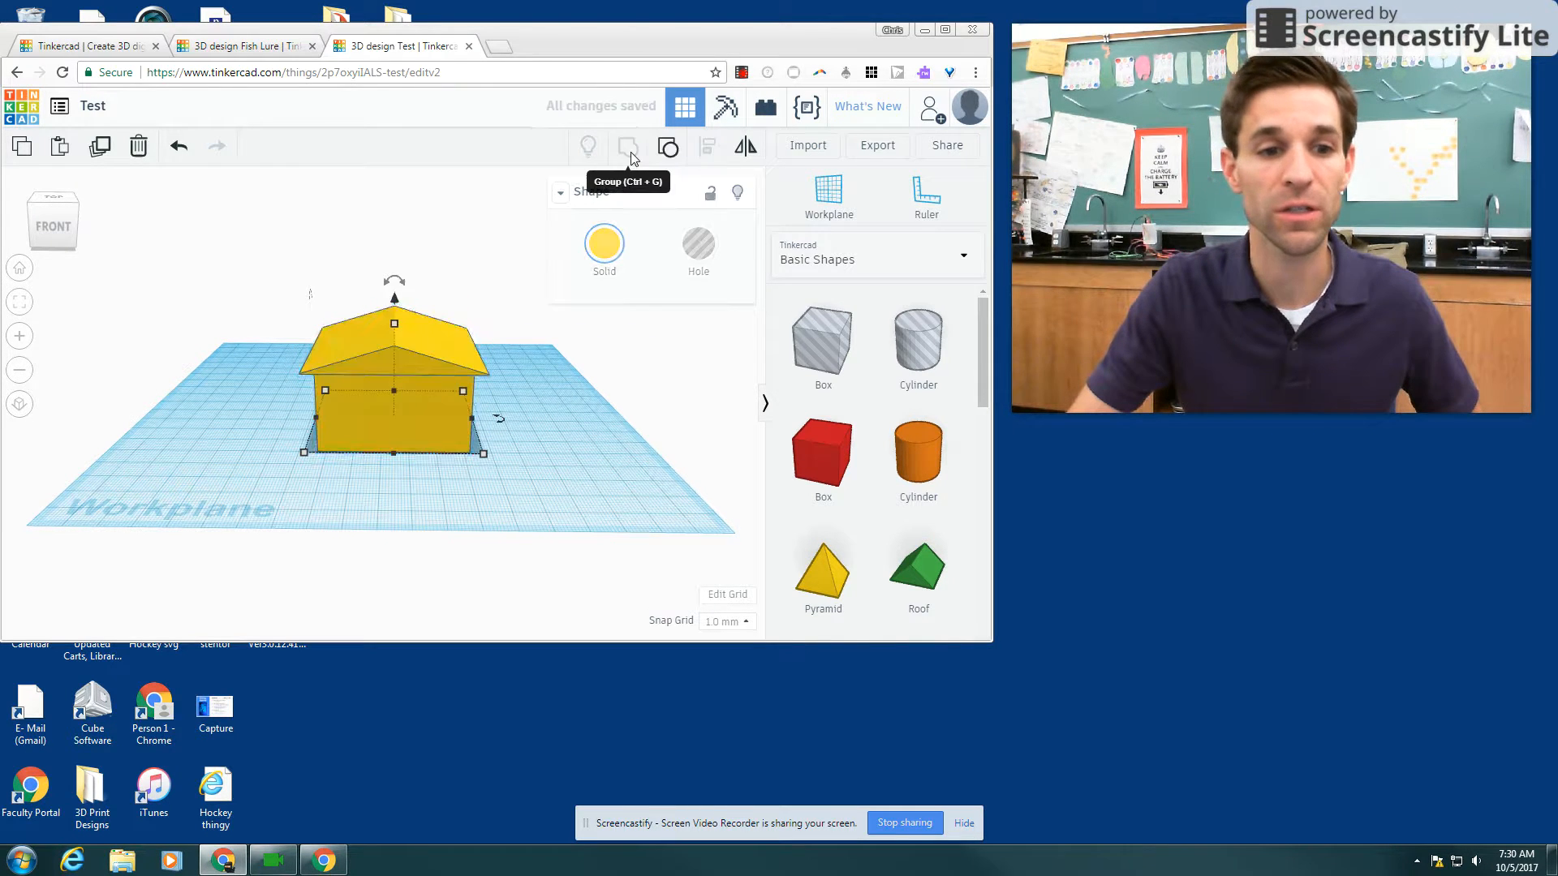
click(544, 412)
Step: Recolour the grouped house dark blue
mouse_move(542, 405)
right_down()
mouse_move(480, 440)
mouse_move(369, 379)
mouse_move(391, 442)
mouse_move(548, 465)
mouse_move(549, 422)
right_up()
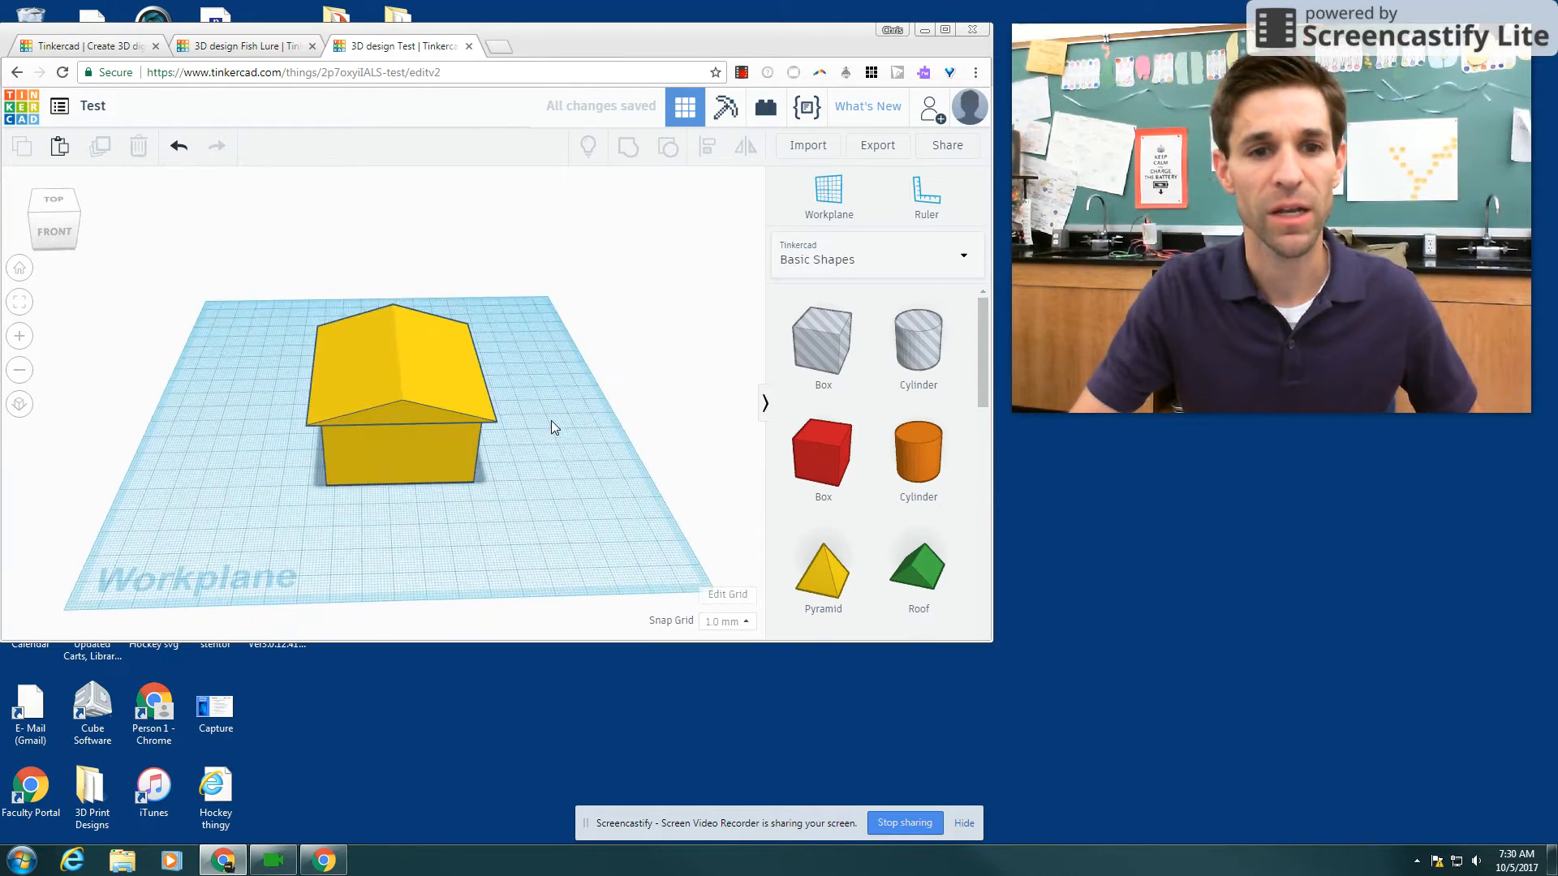
click(443, 445)
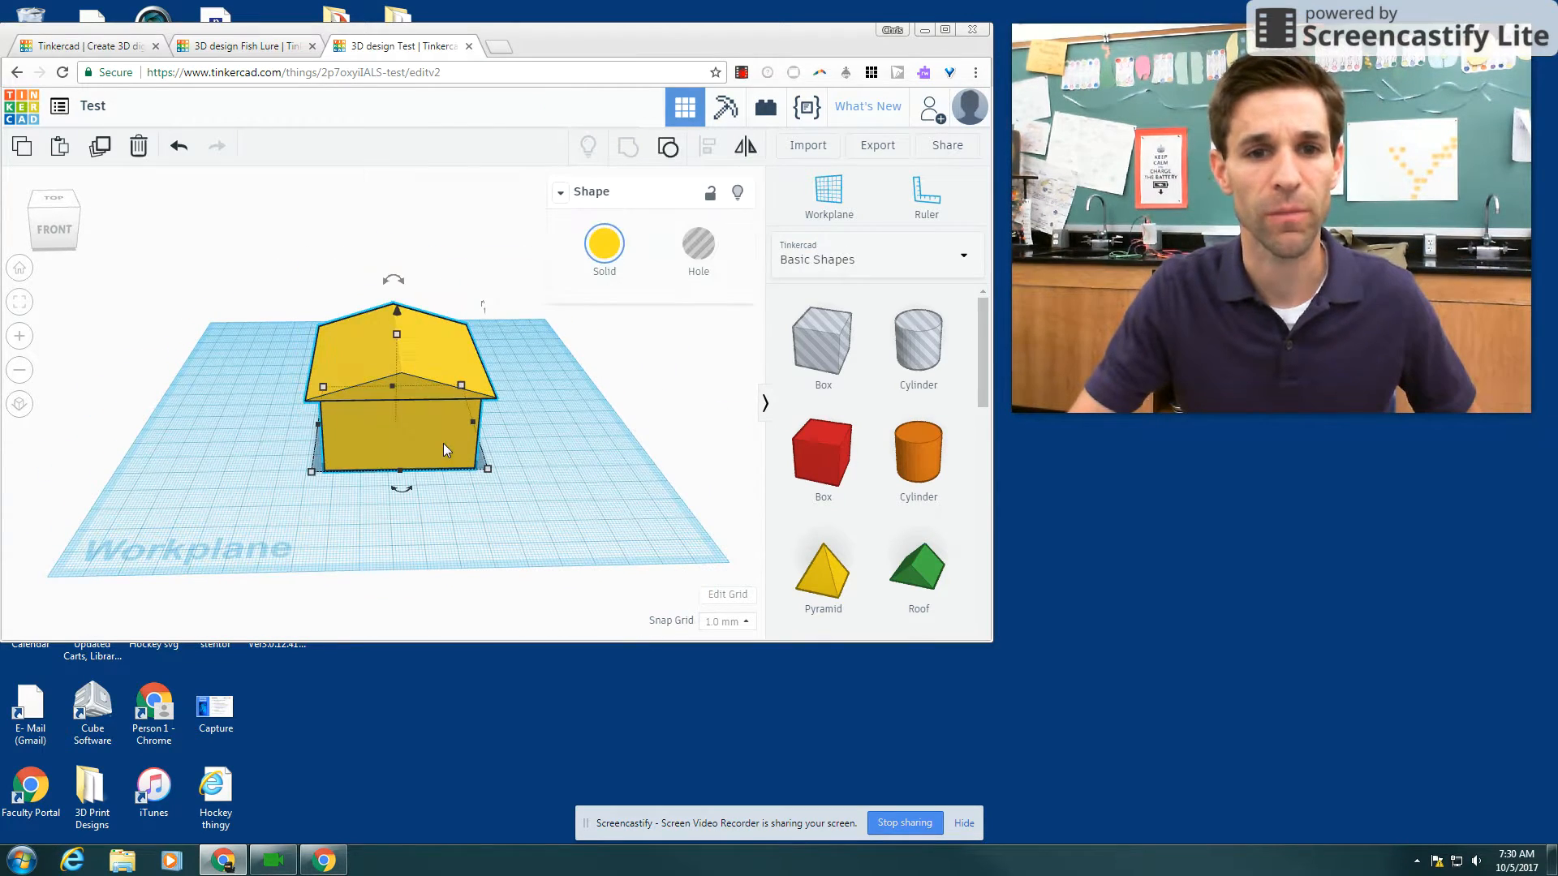
click(603, 243)
click(637, 374)
click(550, 422)
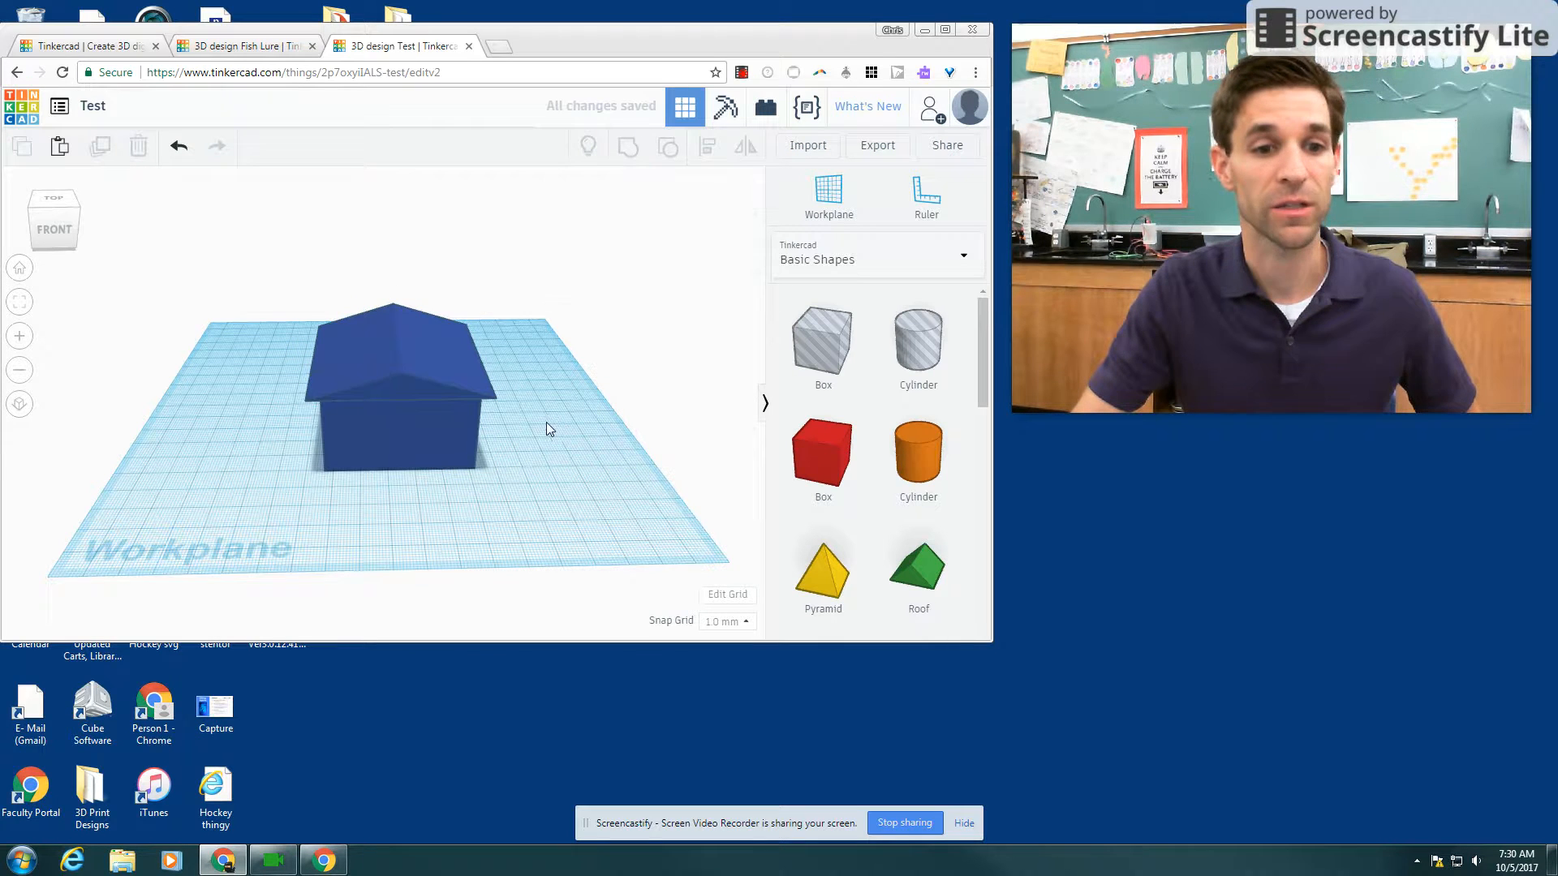
right_drag(552, 422, 548, 418)
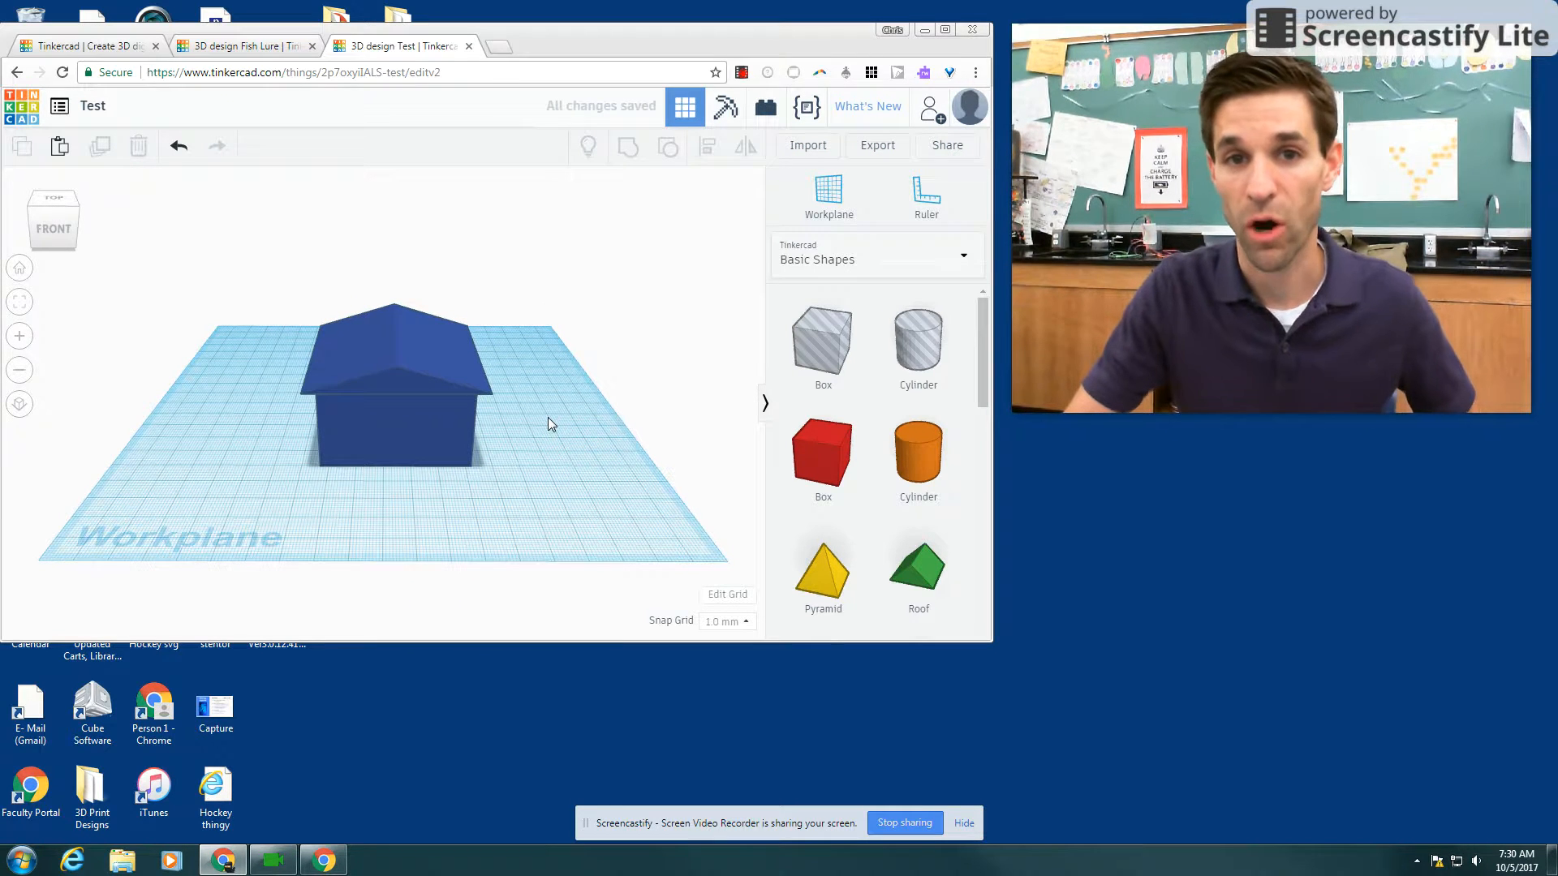
right_drag(383, 489, 636, 459)
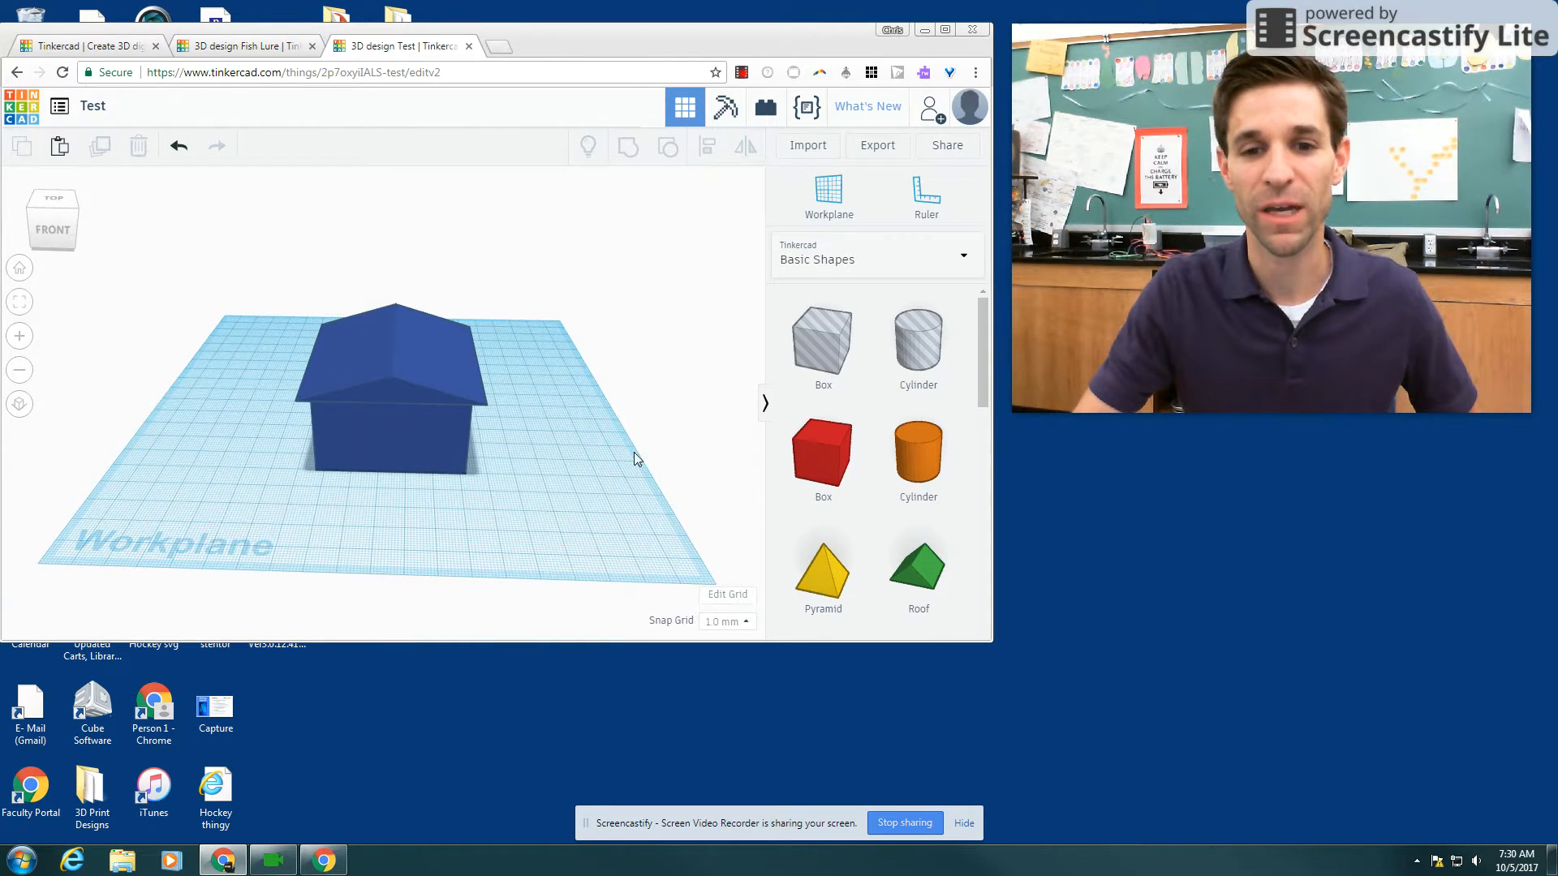
click(966, 259)
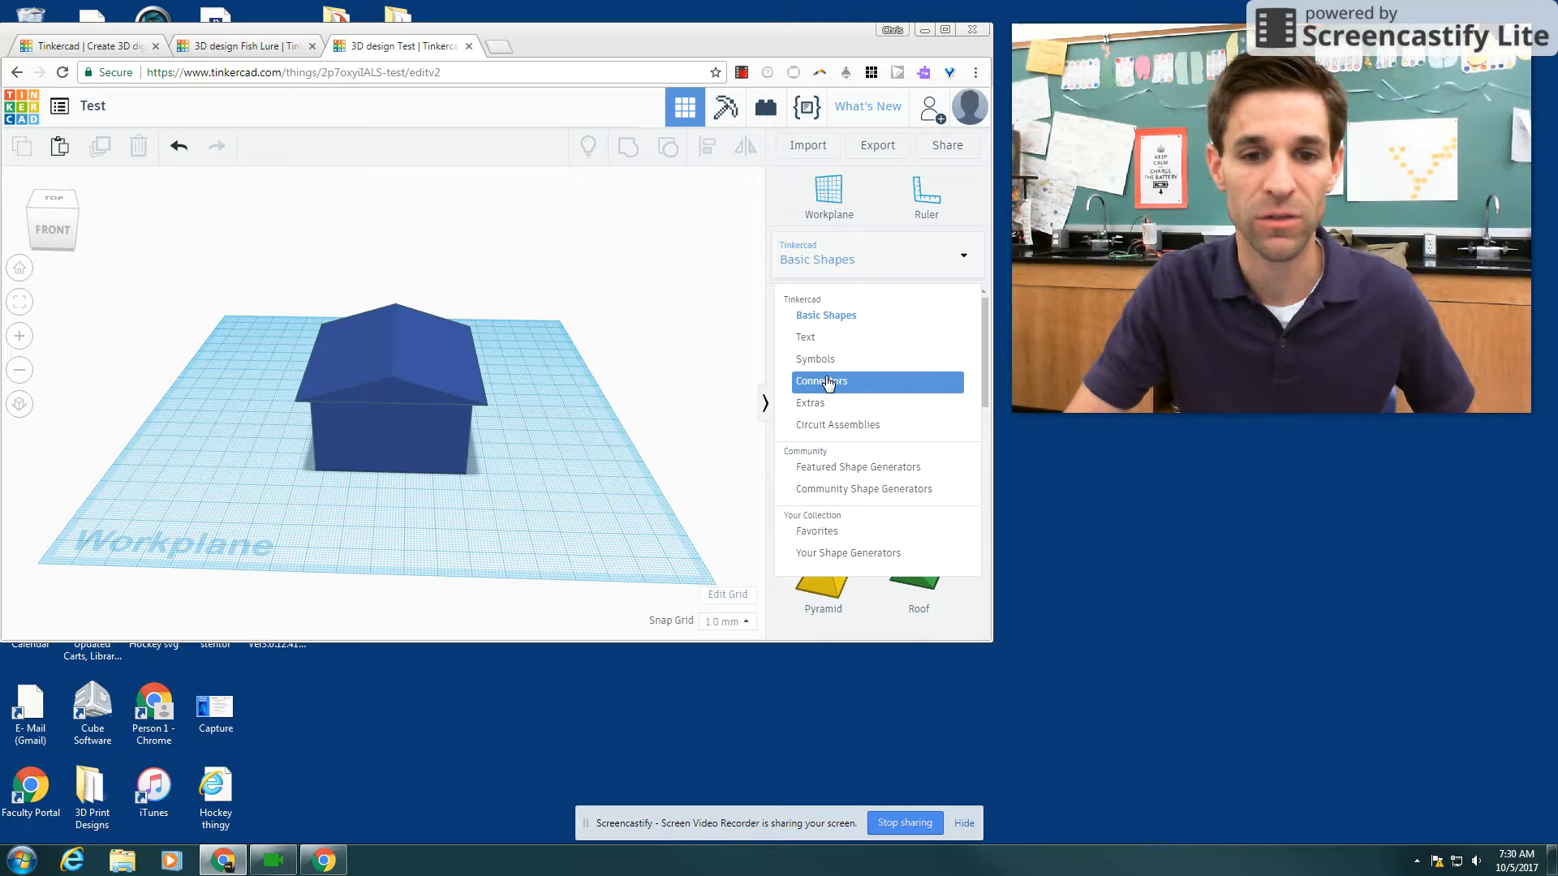
click(962, 261)
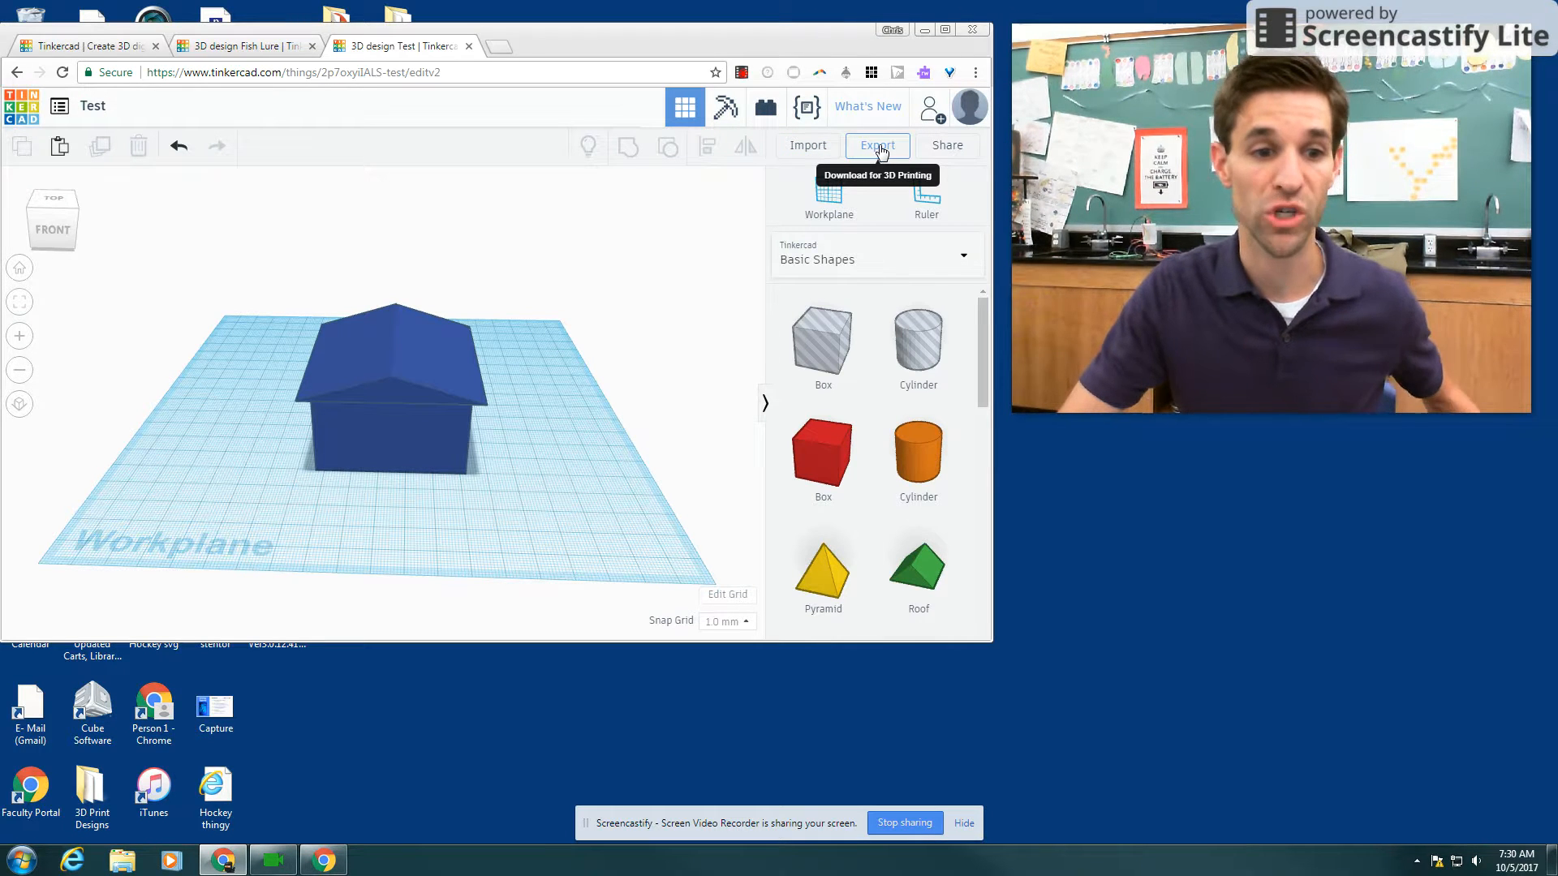
right_drag(586, 411, 593, 397)
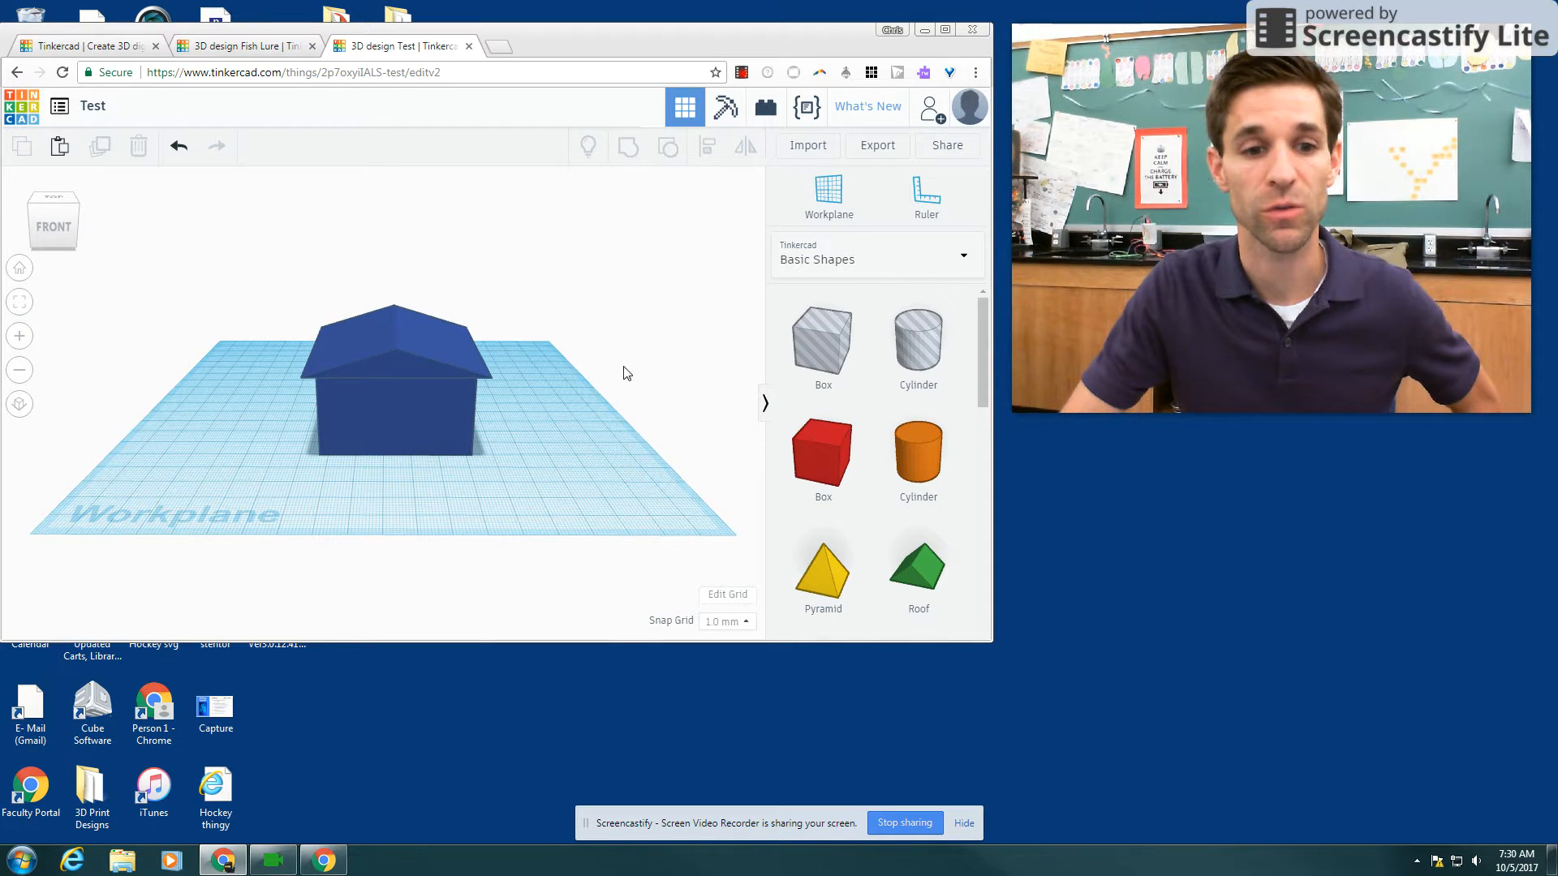
right_drag(552, 378, 555, 387)
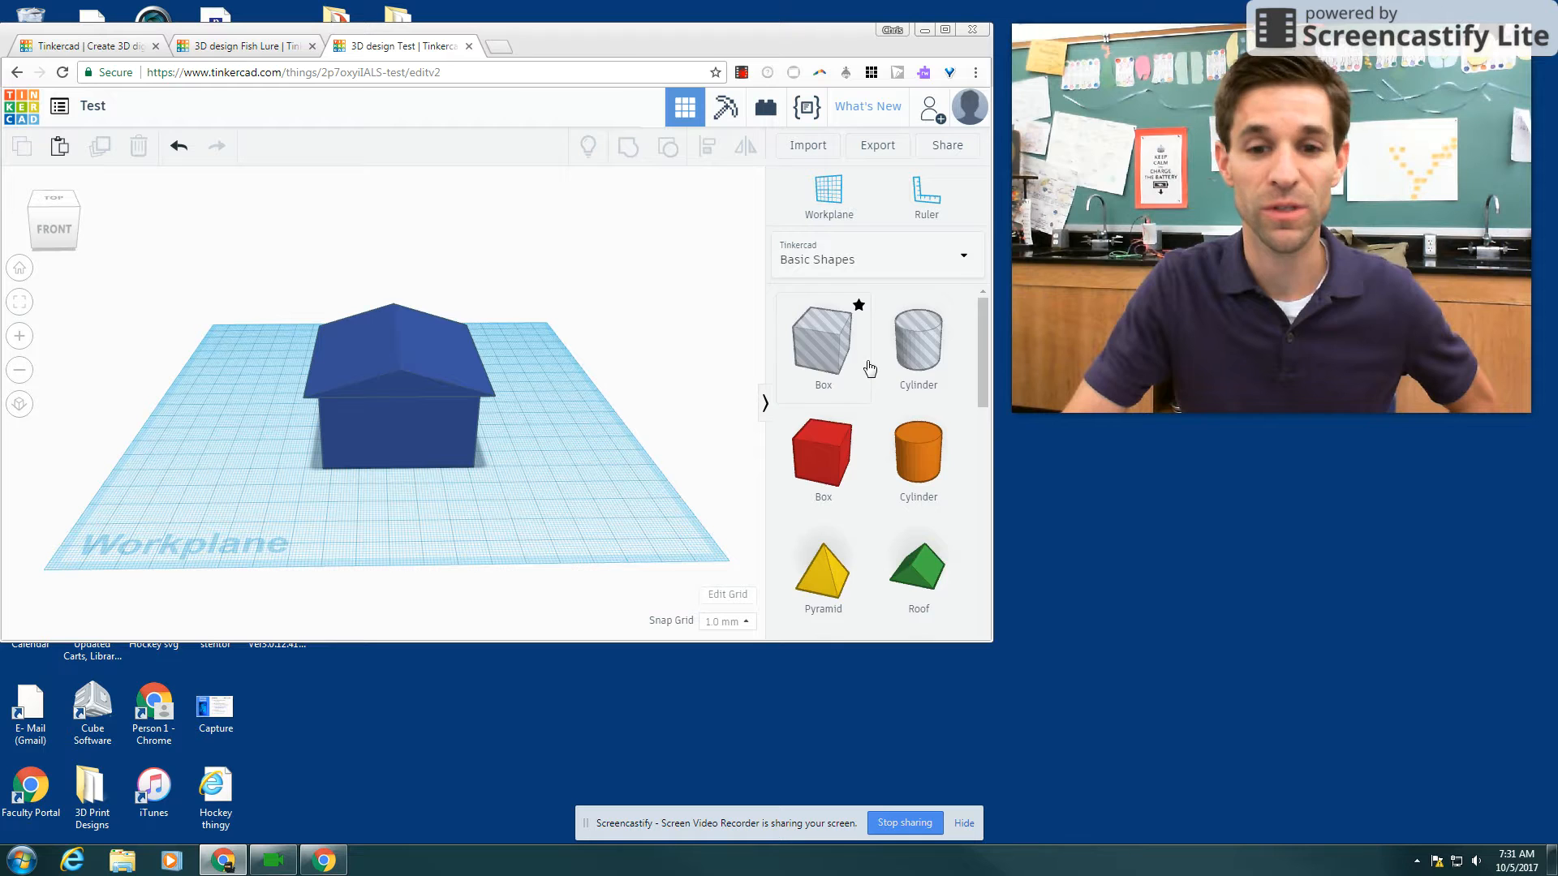
Step: Place a 20 mm box hole at the centre of the house's front wall, partly protruding, as a doorway cutter
scroll(869, 369, down, 3)
drag(981, 392, 995, 290)
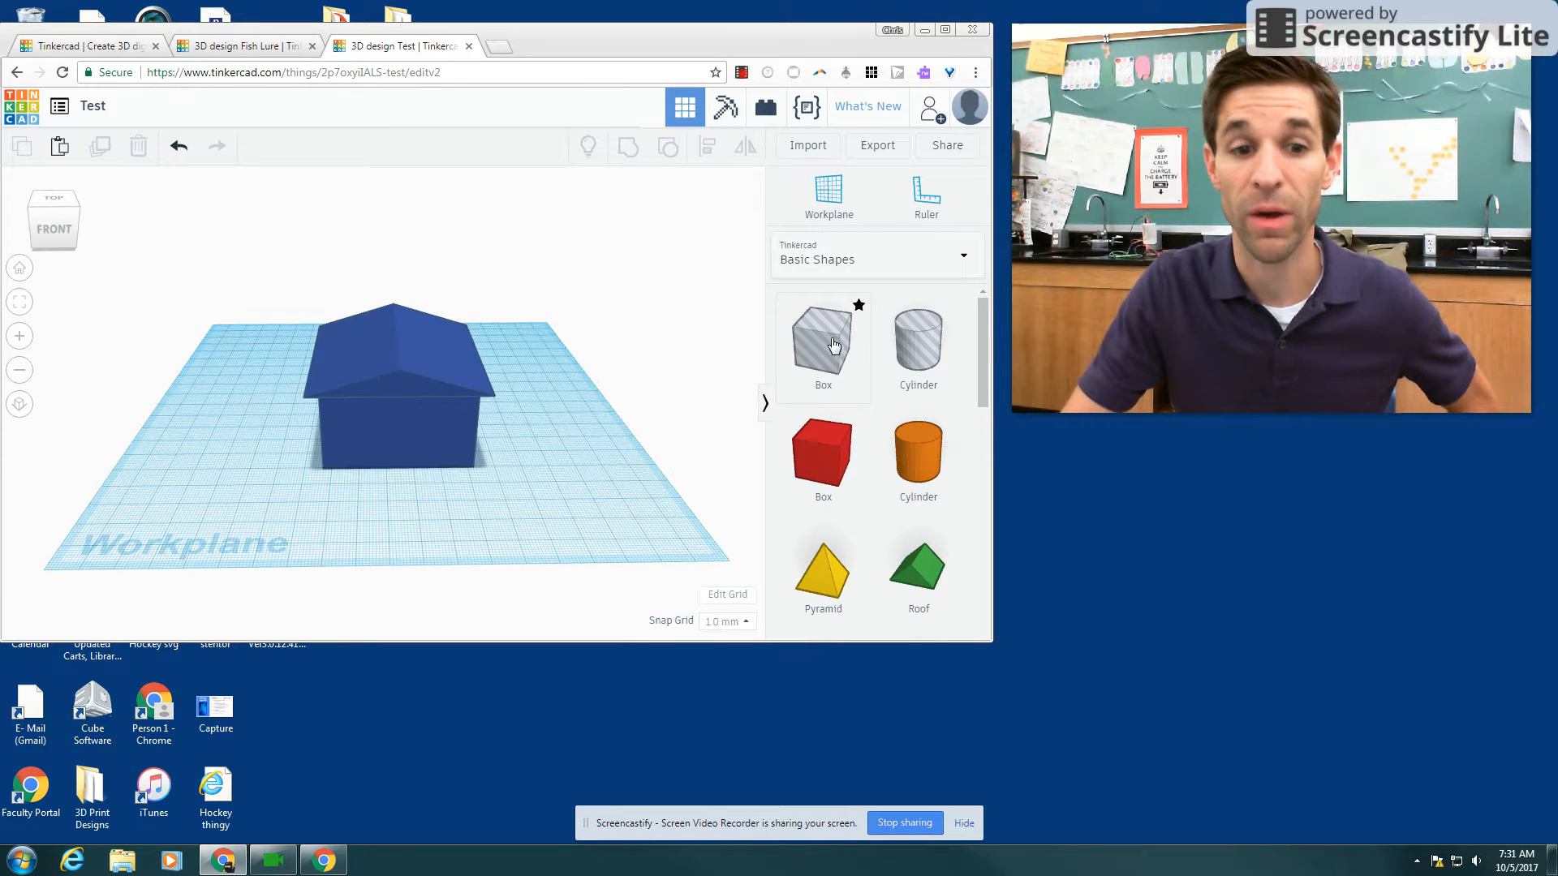
drag(833, 345, 403, 469)
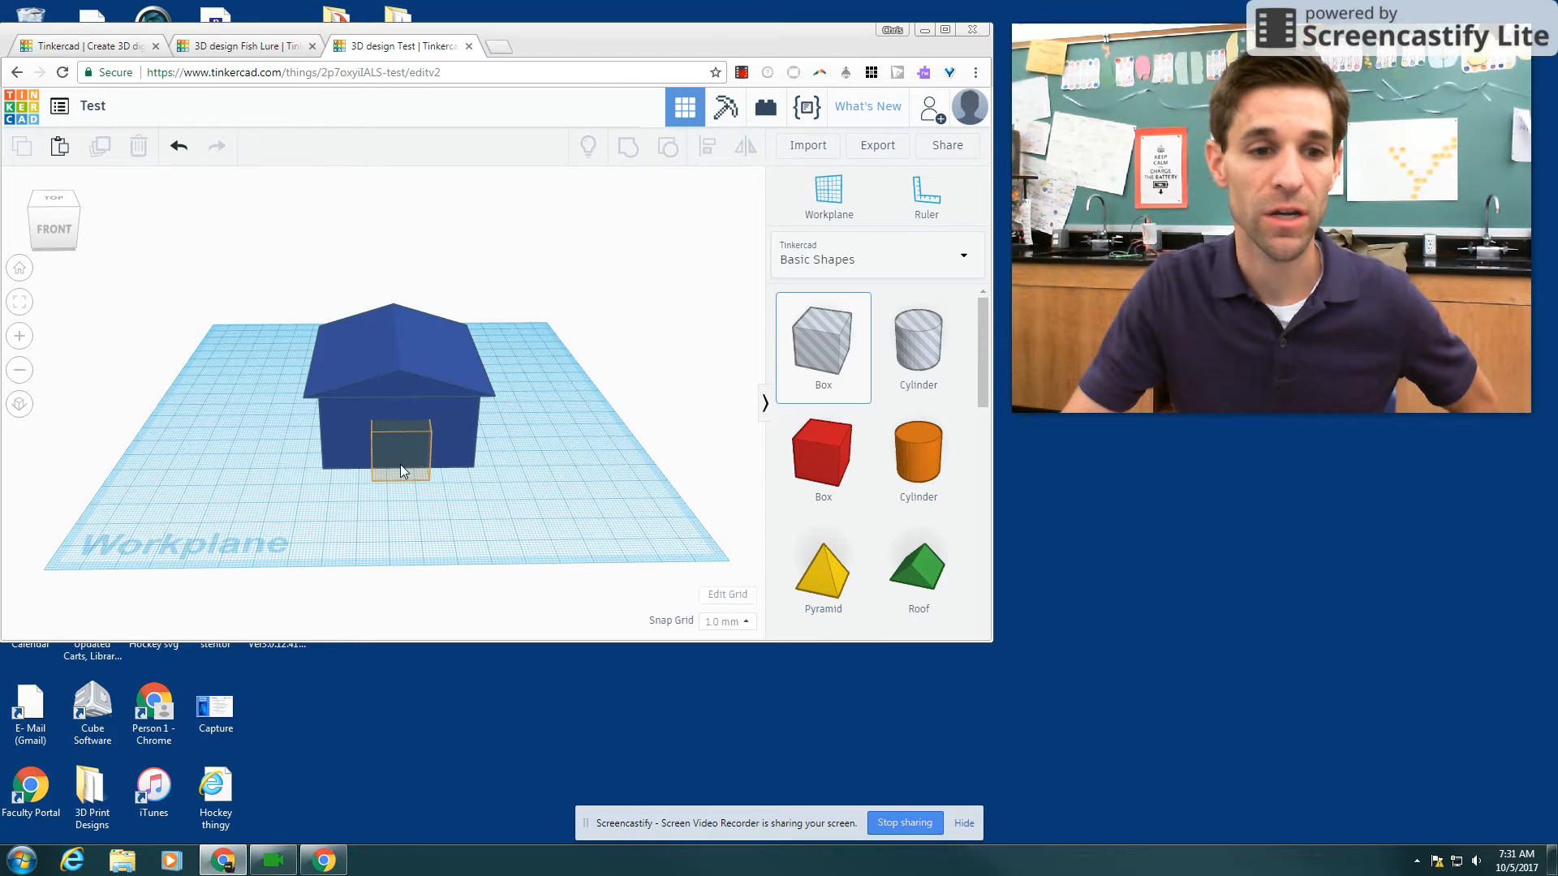
click(401, 464)
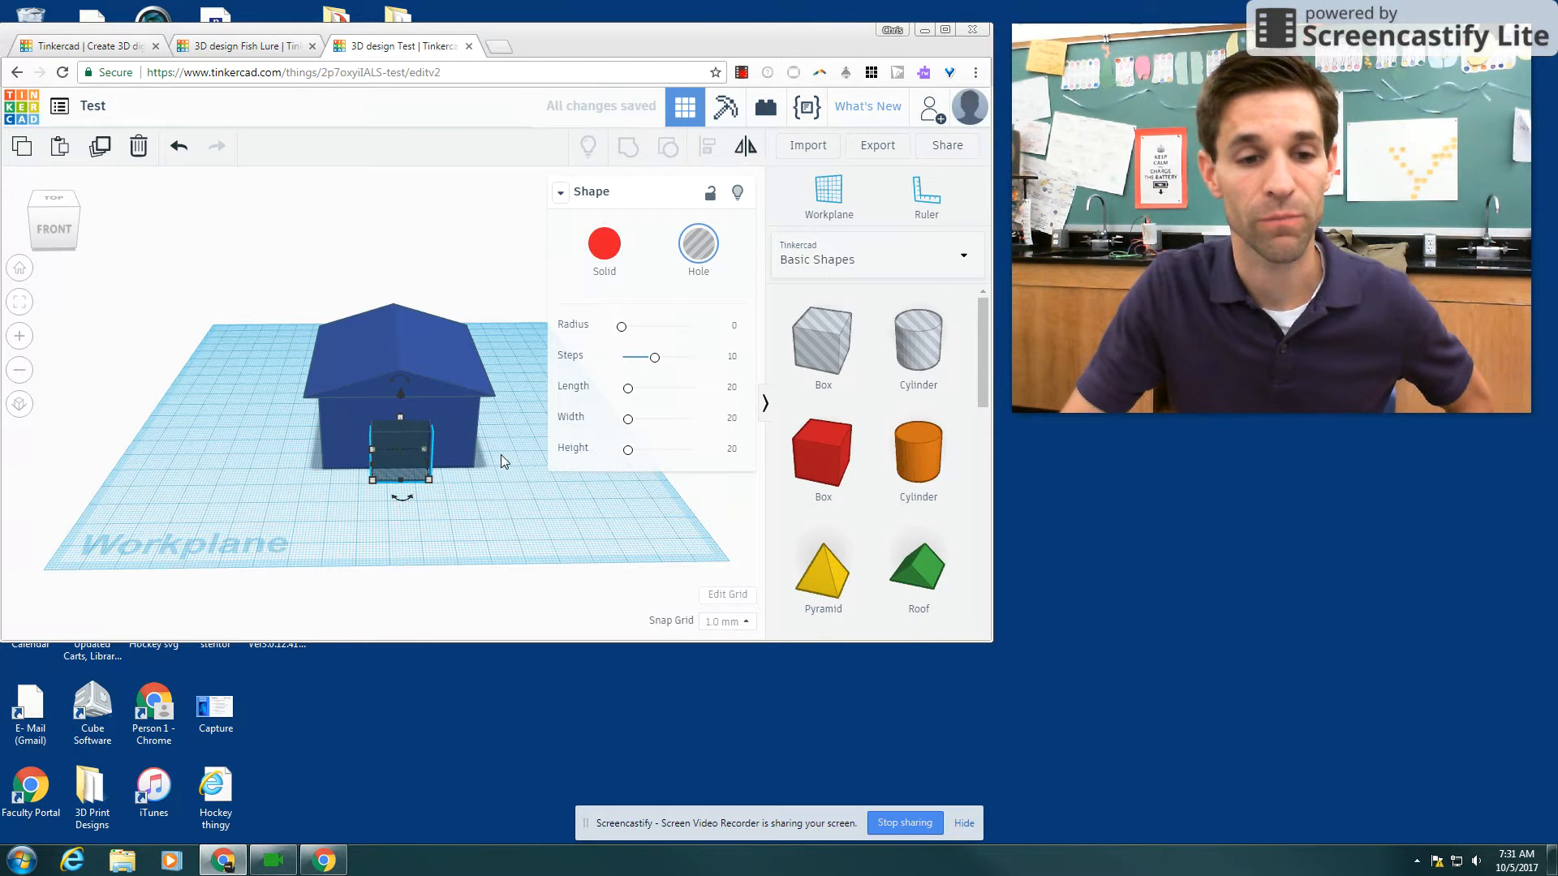
click(518, 441)
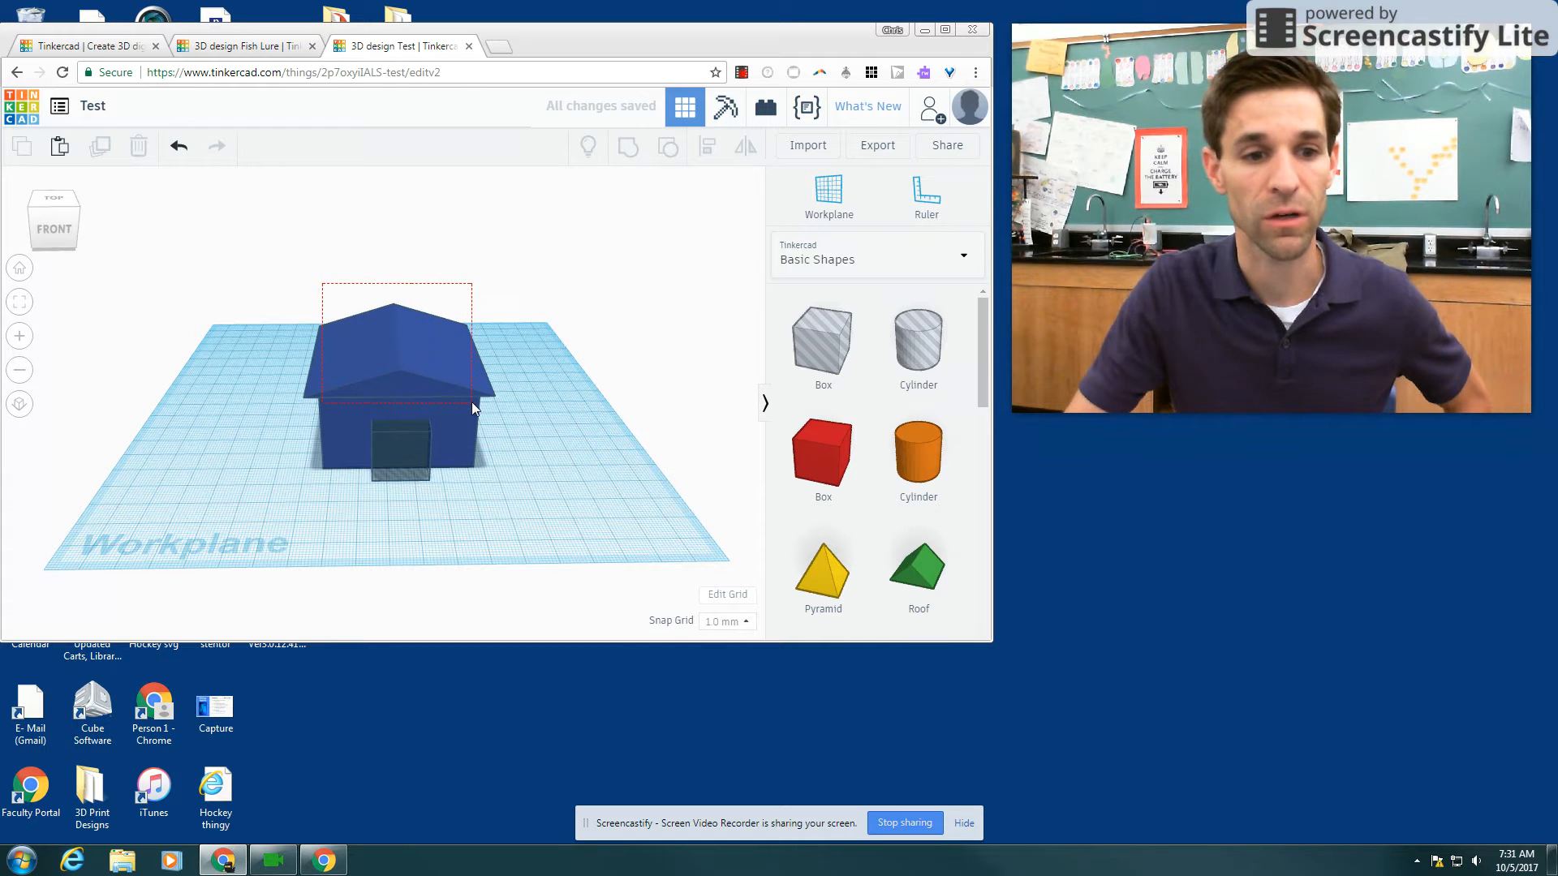
Step: Change the house's colour to bright yellow, leaving the box hole out of the selection
drag(472, 403, 475, 402)
click(608, 247)
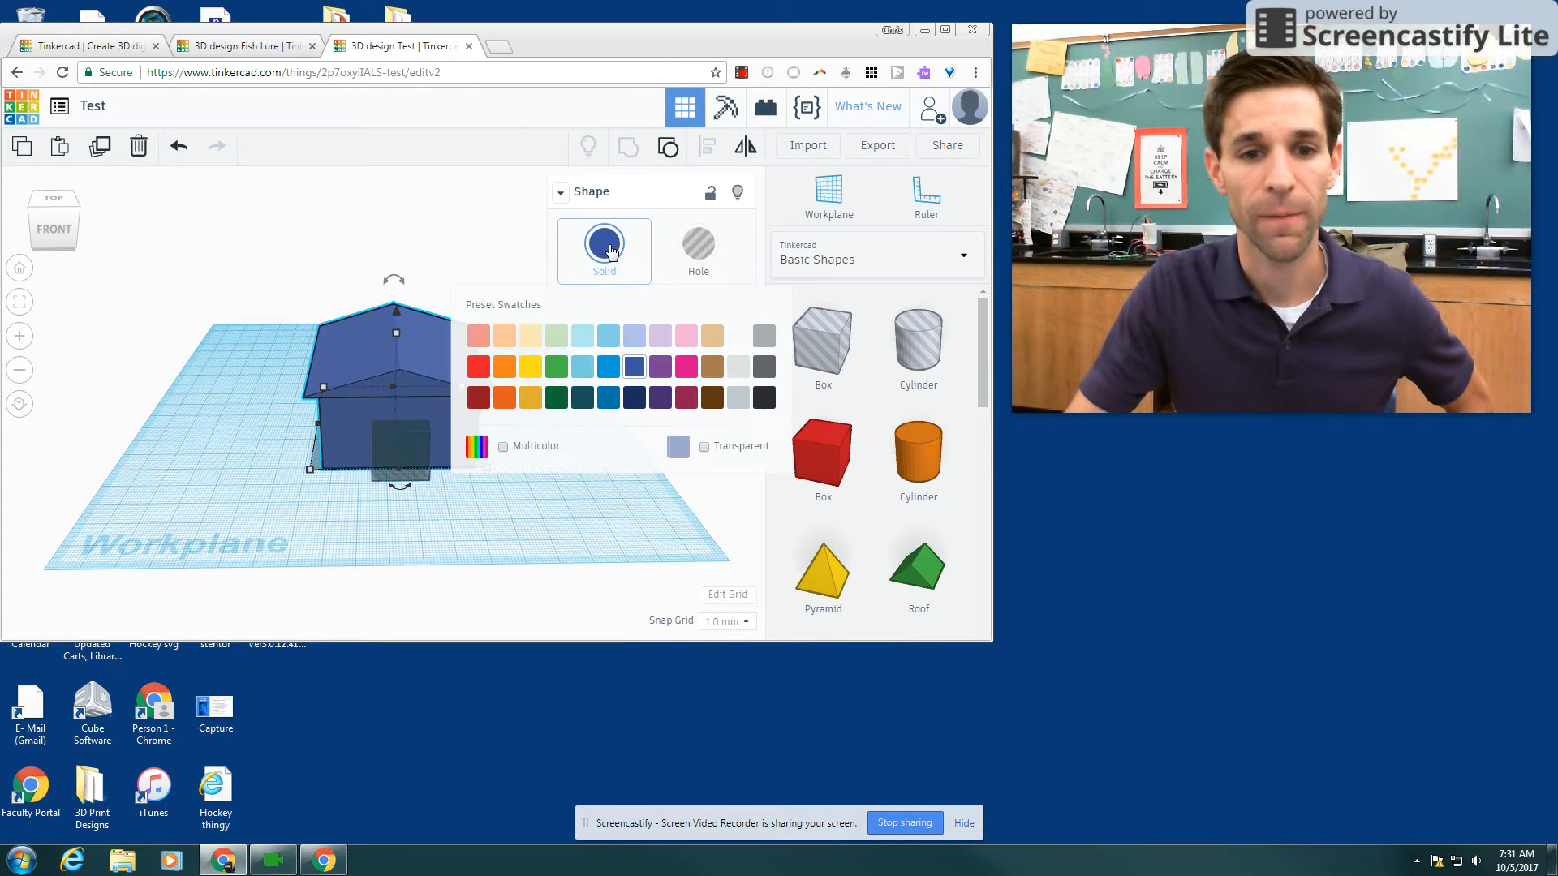
click(531, 366)
click(505, 472)
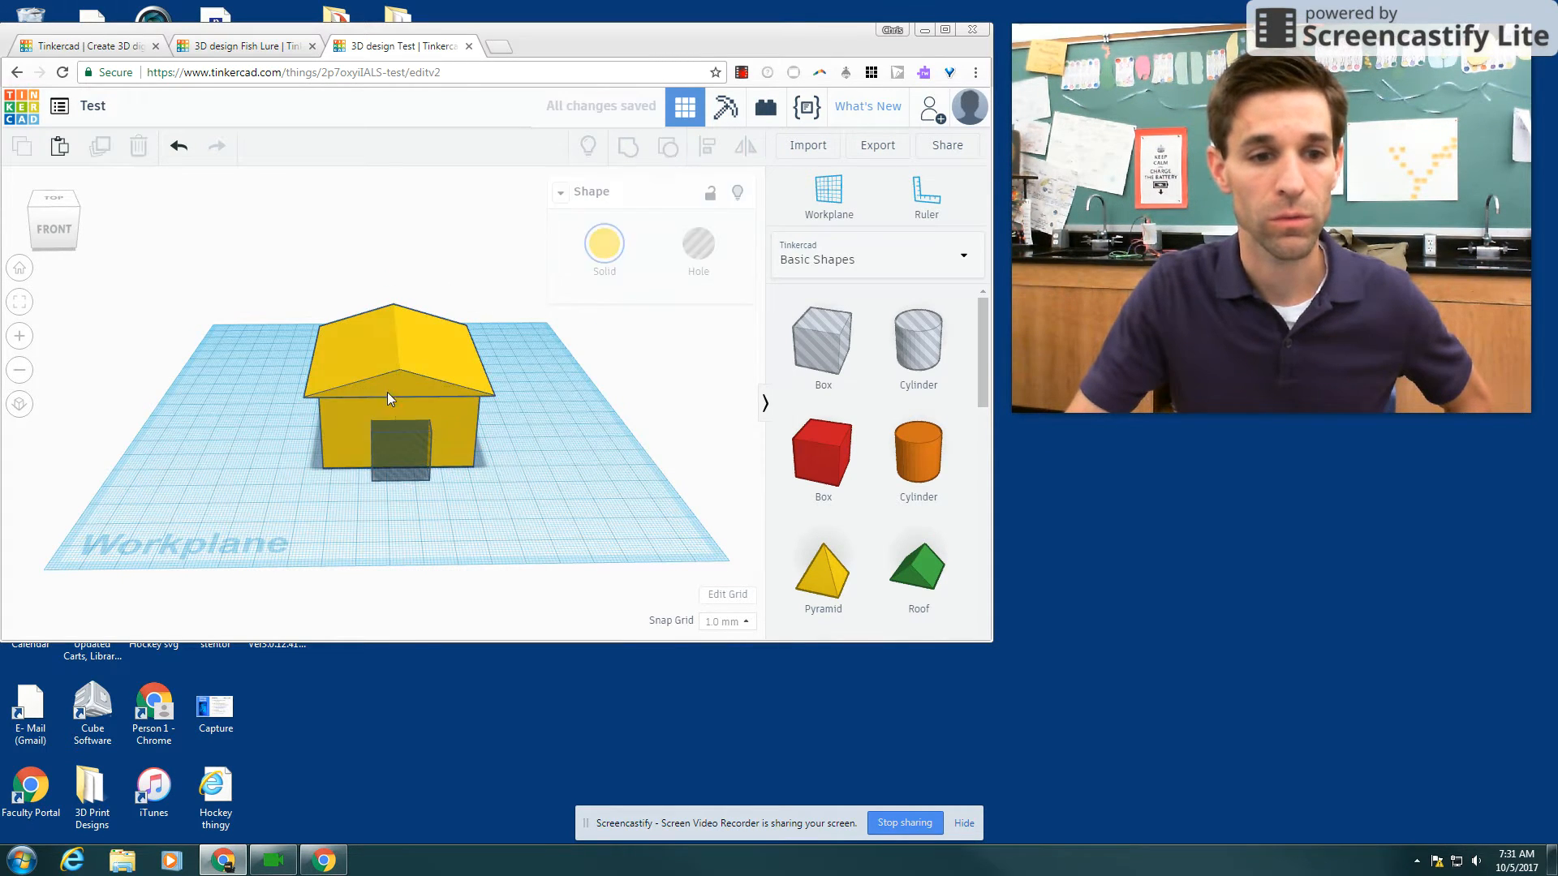
Step: Group the house with the box hole to cut a doorway into the front wall
drag(289, 294, 479, 482)
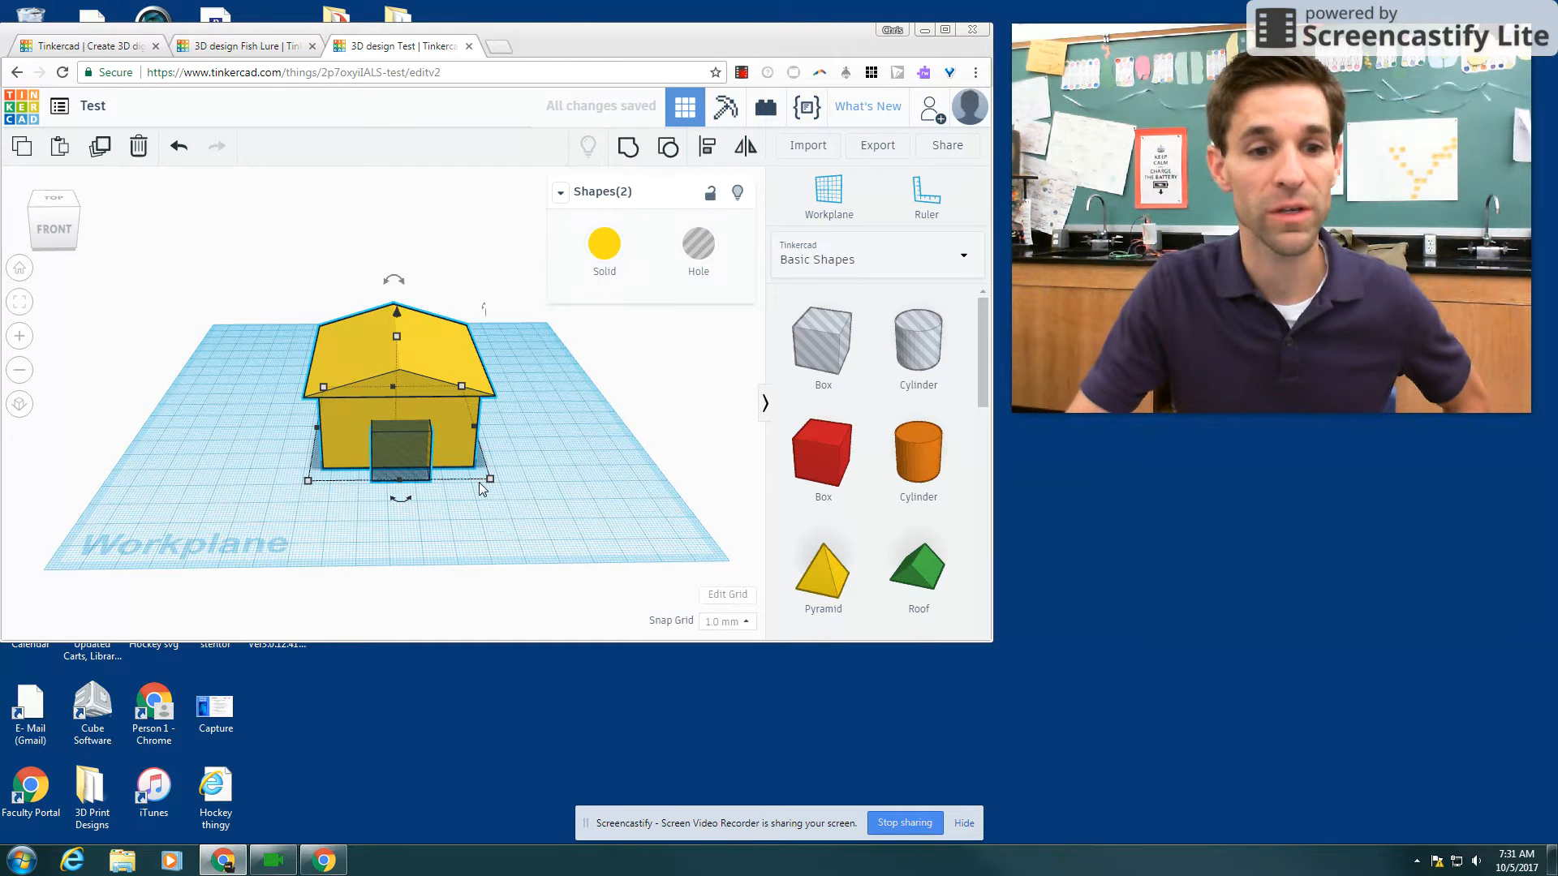
click(628, 147)
click(520, 392)
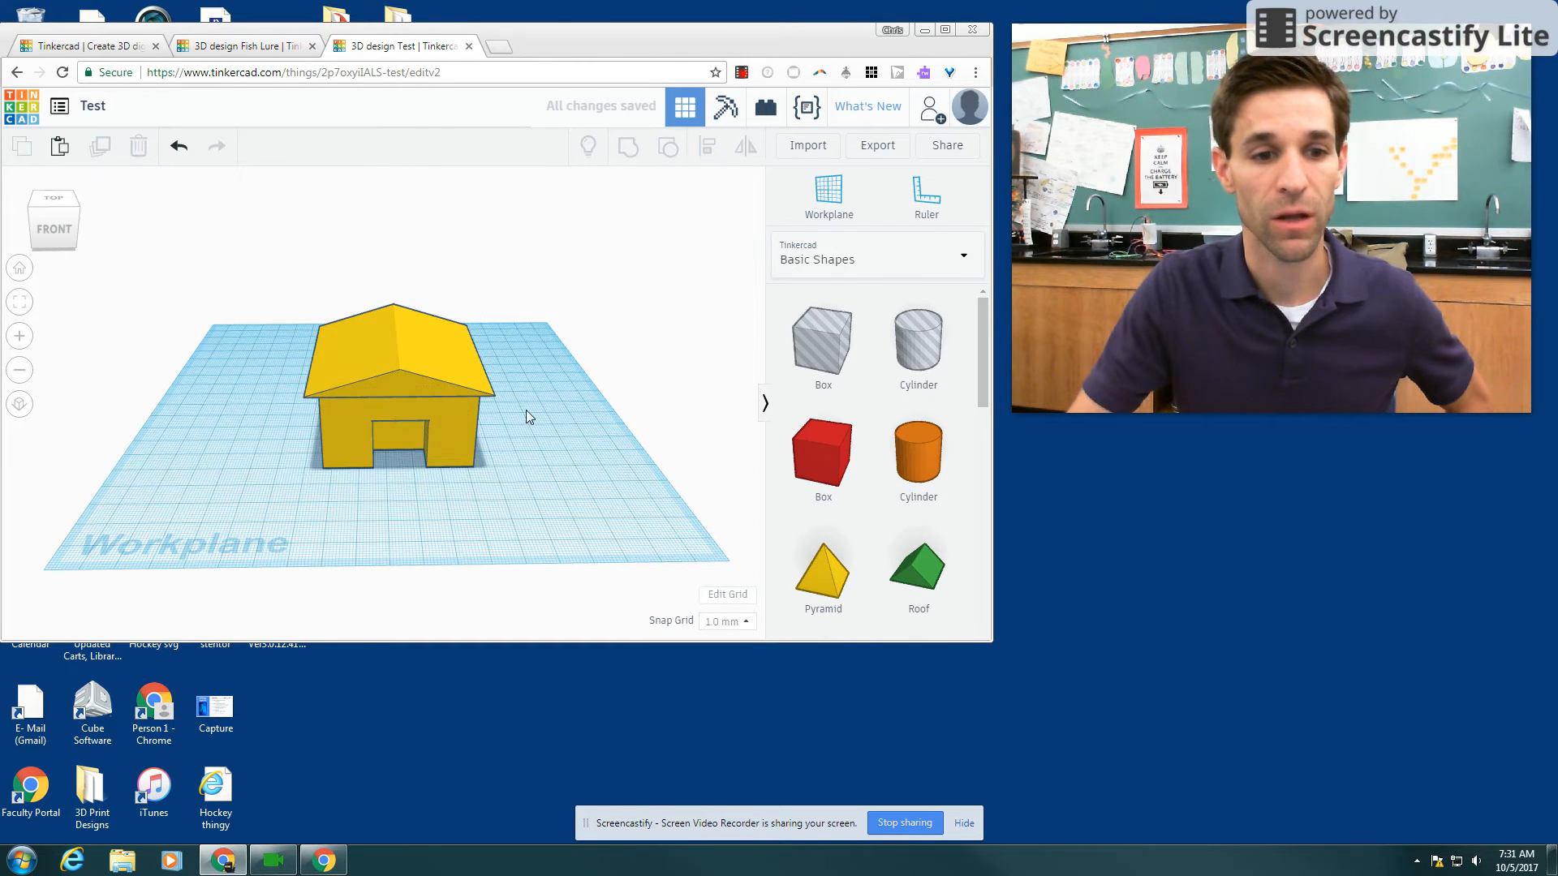
mouse_move(525, 410)
right_down()
mouse_move(526, 392)
mouse_move(420, 404)
mouse_move(528, 426)
mouse_move(514, 425)
right_up()
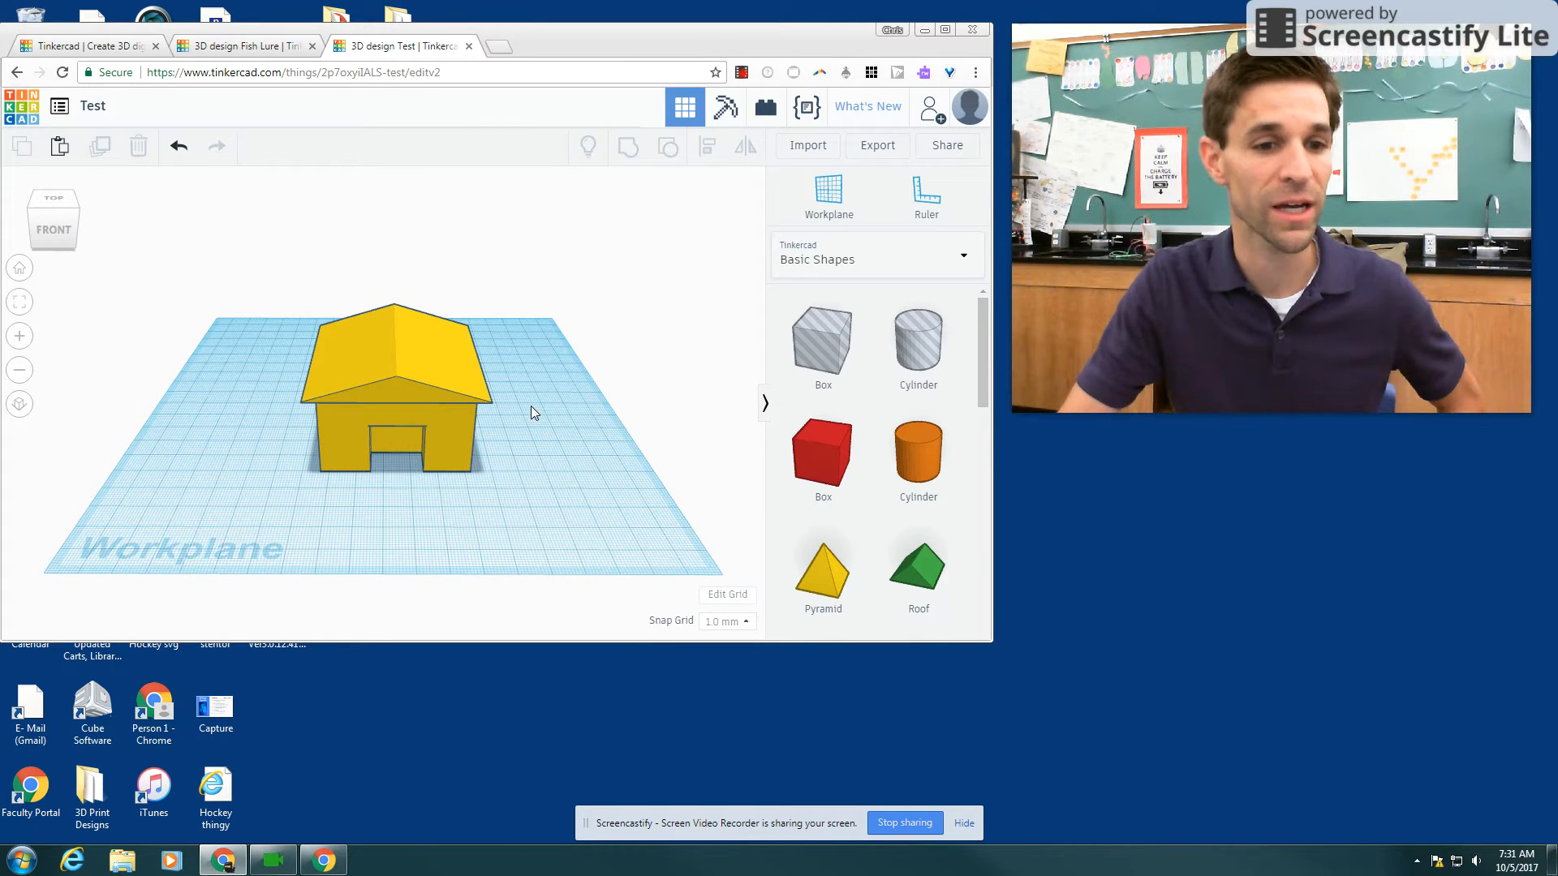
right_drag(530, 407, 529, 388)
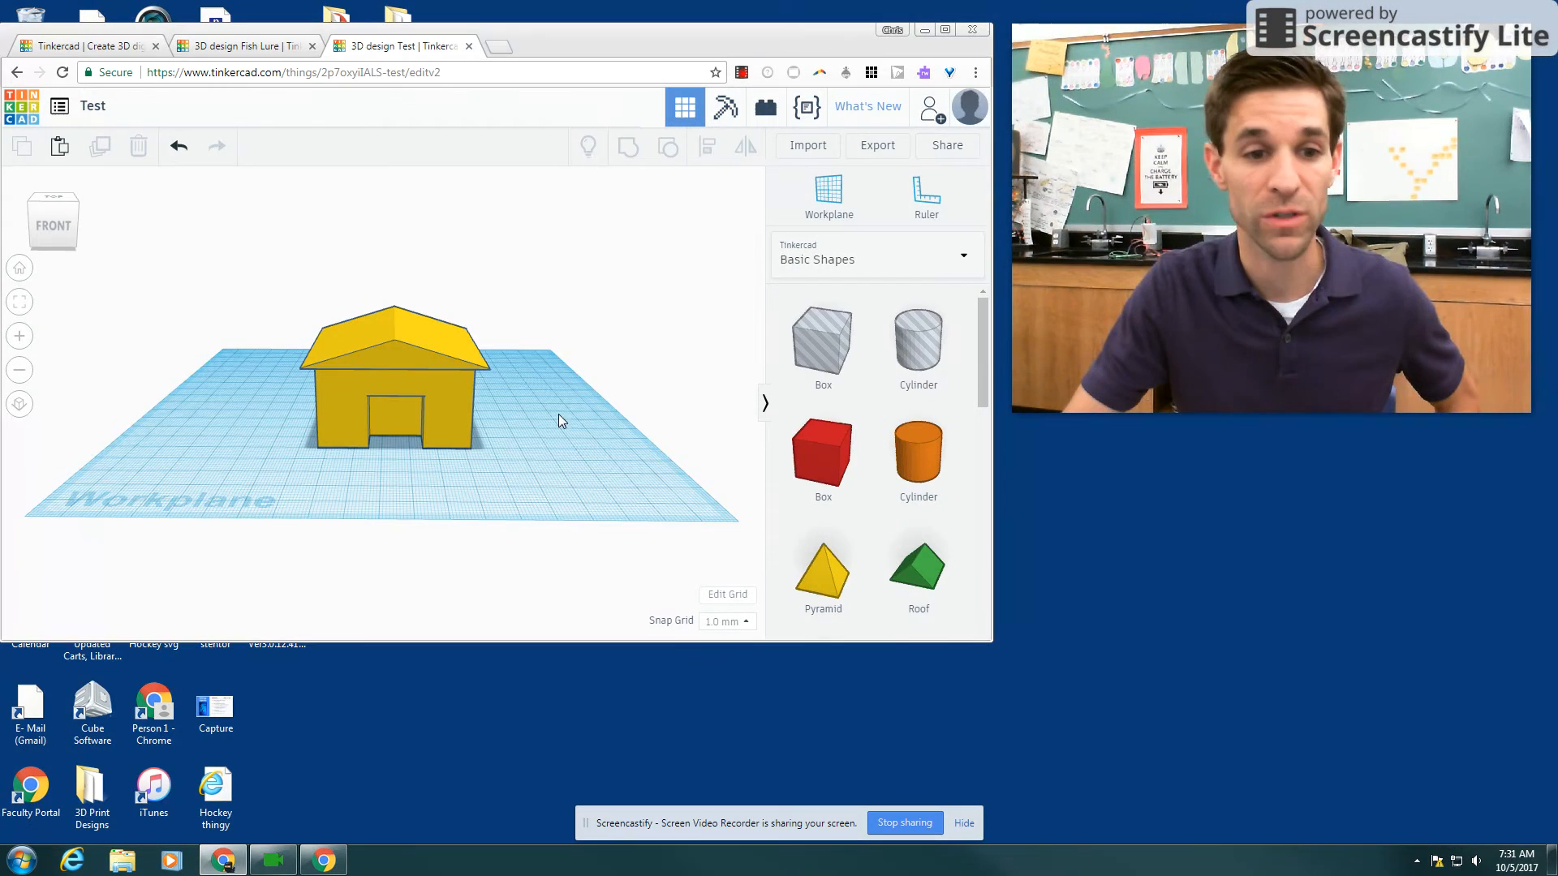
right_drag(538, 427, 538, 427)
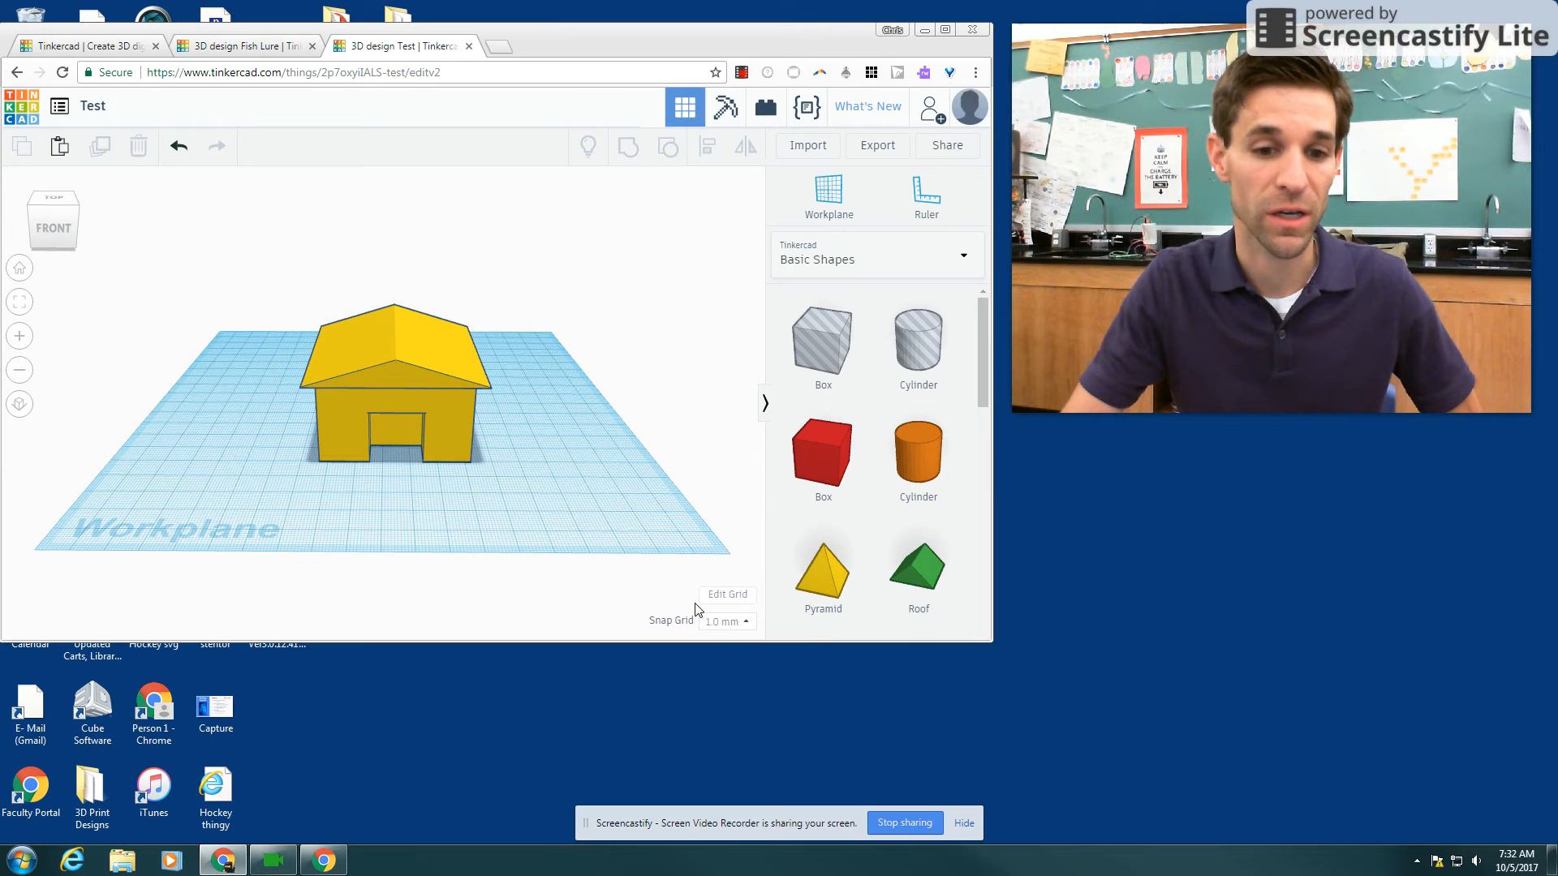
right_drag(572, 458, 575, 468)
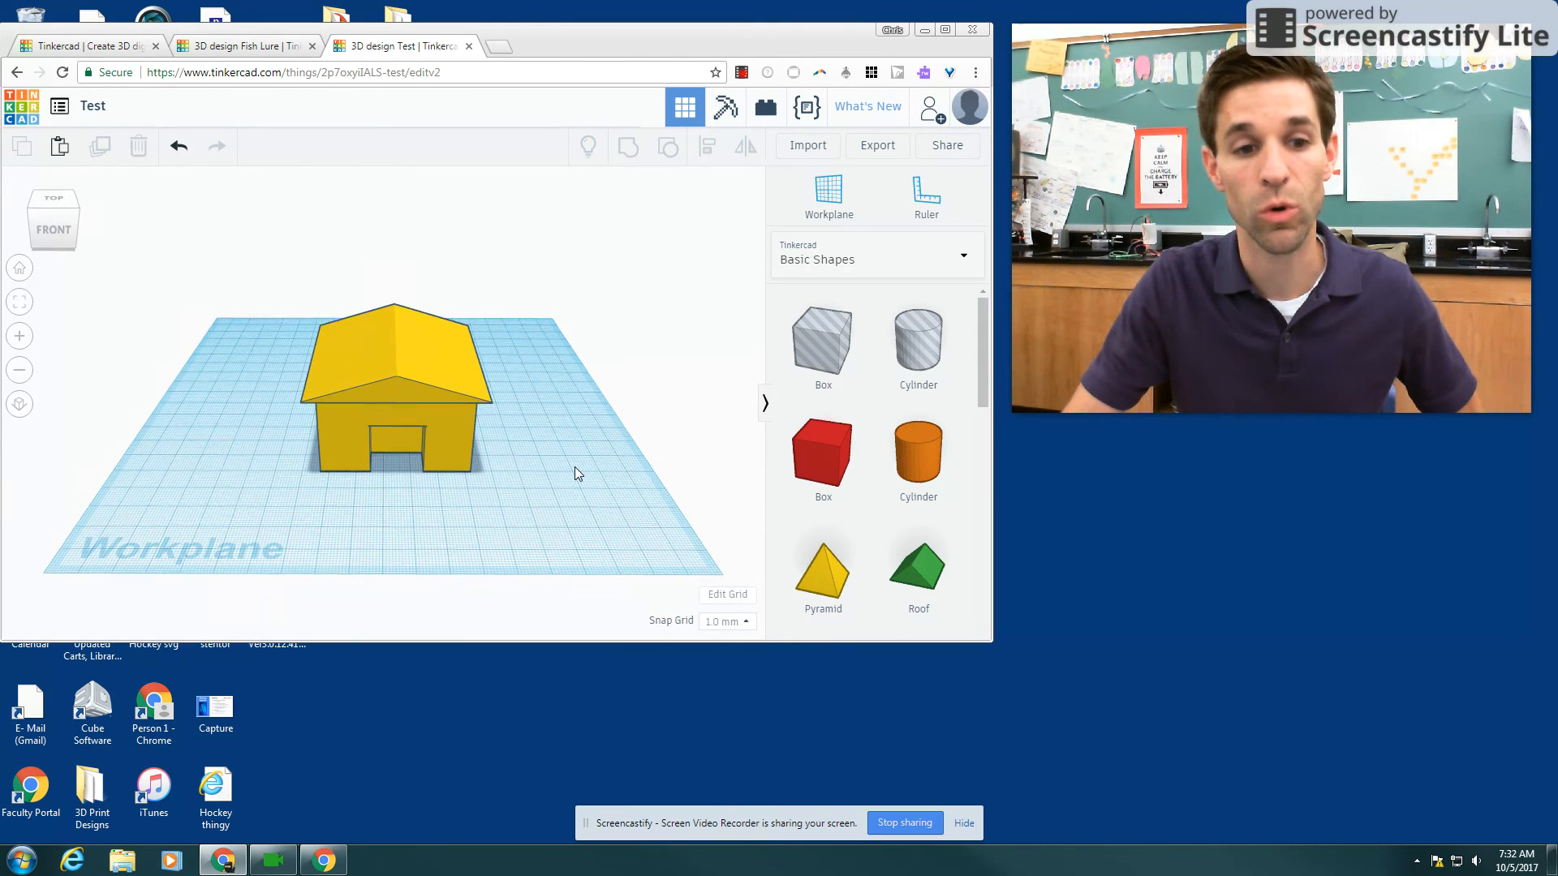